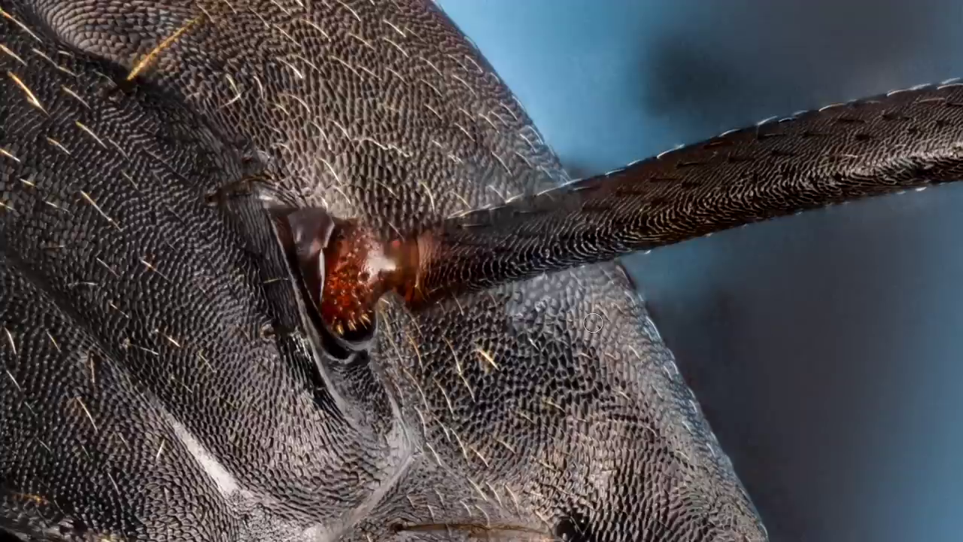
# - Examine the image at high magnification along the snout edge, right mandible and adjacent leg for remaining flaws
pyautogui.scroll(-5, 593, 322)
pyautogui.hscroll(5, 593, 322)
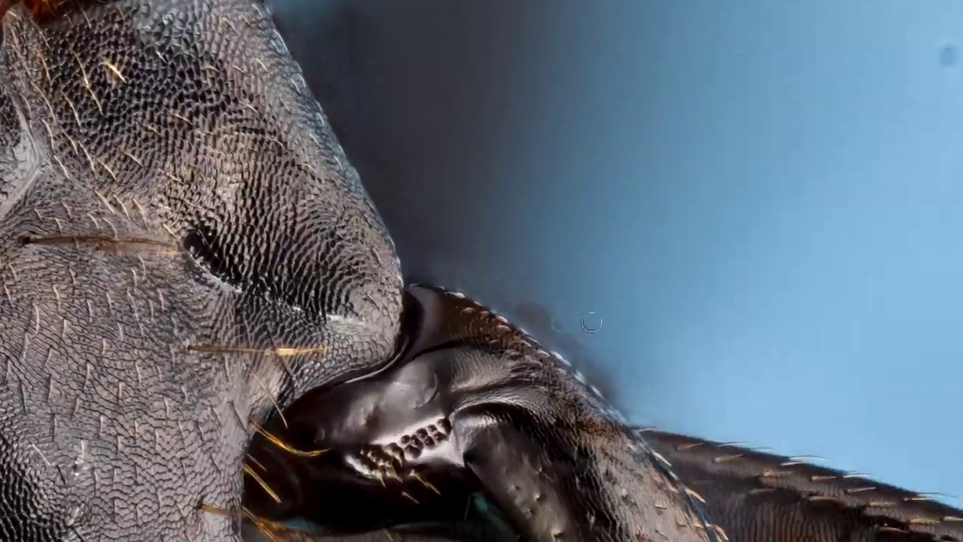
pyautogui.hscroll(2, 592, 322)
pyautogui.scroll(-1, 592, 322)
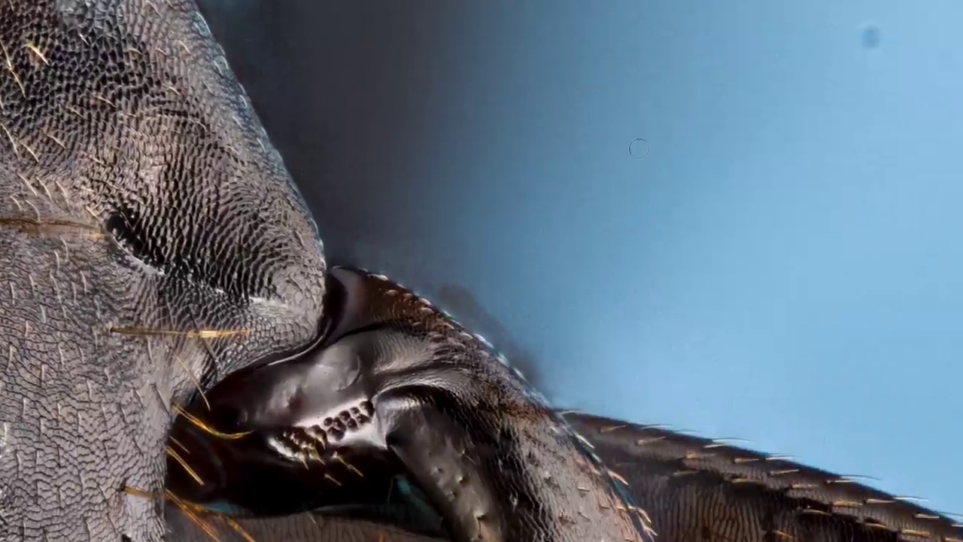
pyautogui.scroll(-5, 638, 148)
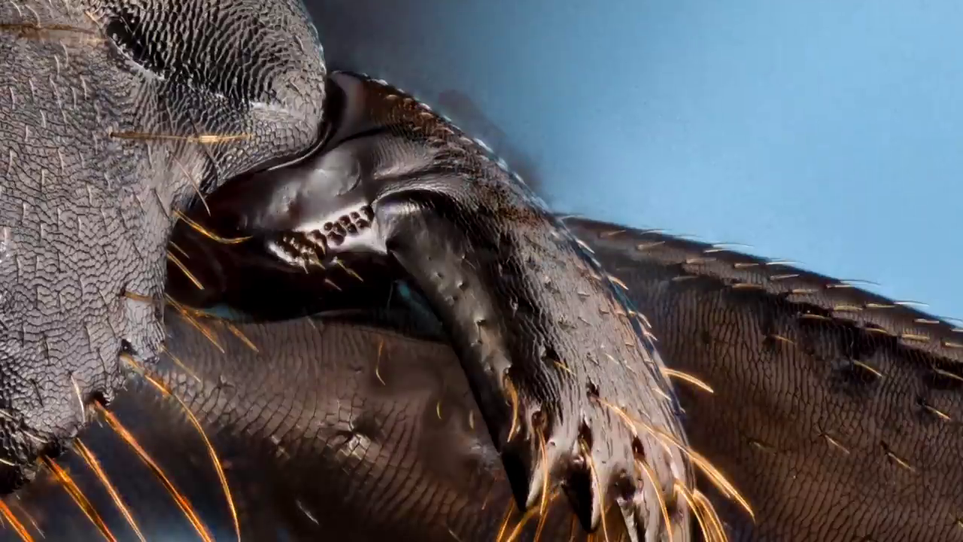
pyautogui.scroll(-3, 308, 283)
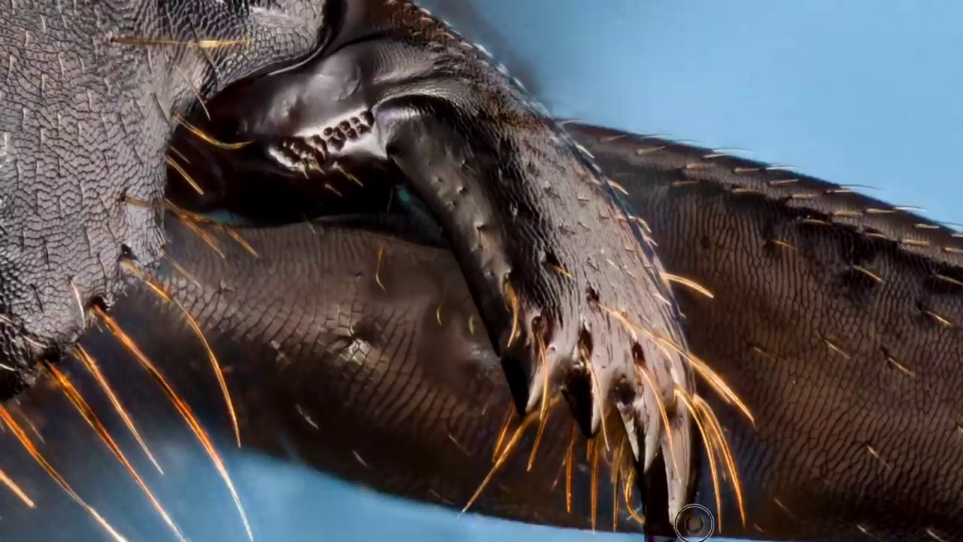
pyautogui.hscroll(5, 804, 399)
pyautogui.hscroll(-3, 805, 399)
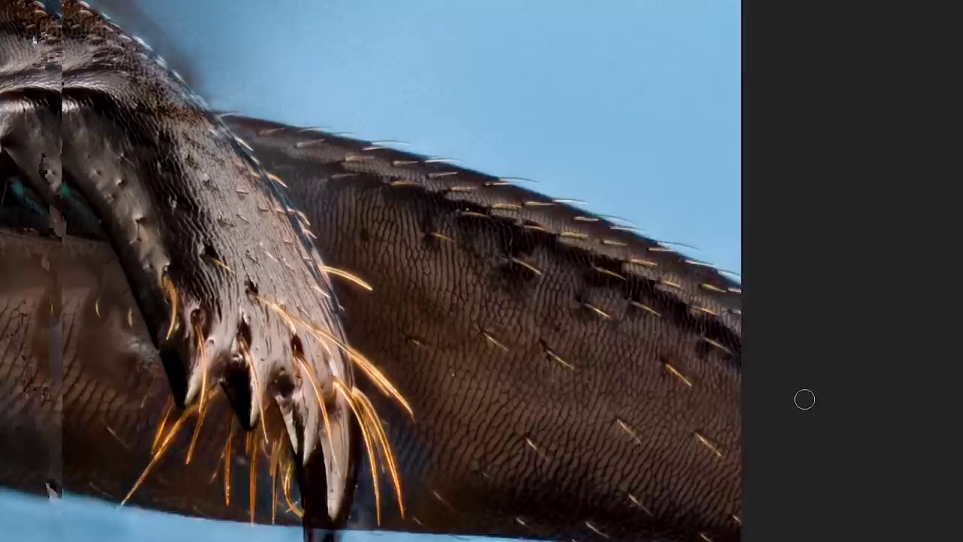
pyautogui.hscroll(-2, 614, 333)
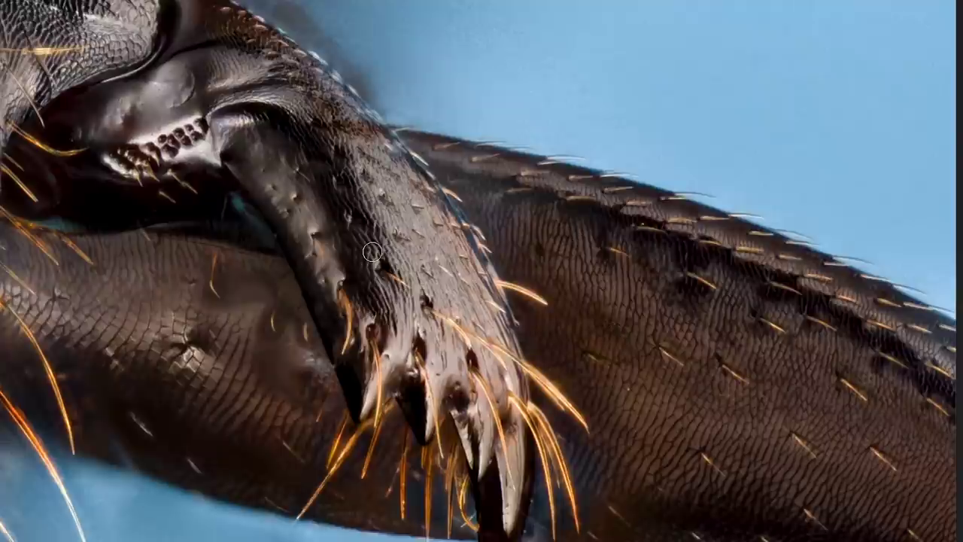
pyautogui.hscroll(-2, 371, 252)
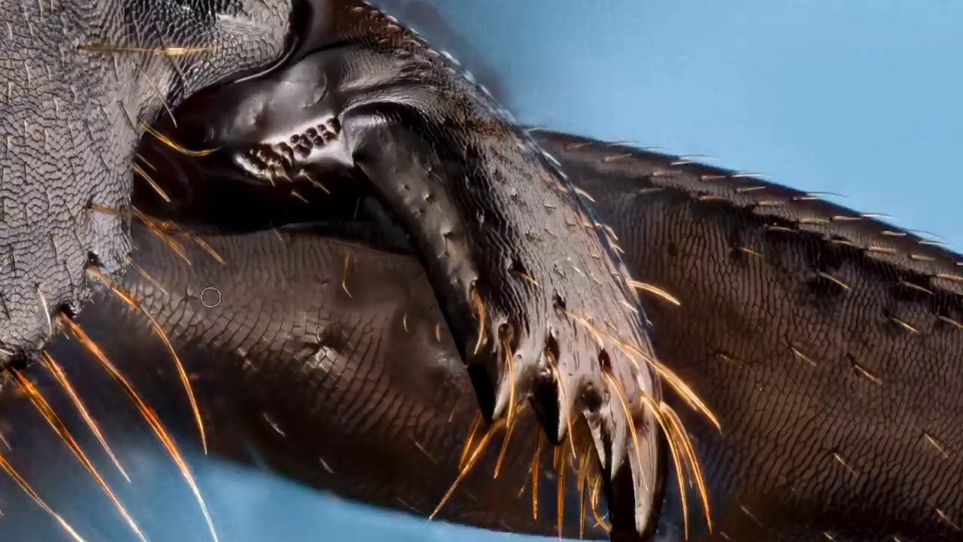
# - Examine the lower antenna, lower mandible and blurred brown background along the image's bottom edge for remaining flaws
pyautogui.scroll(-3, 298, 190)
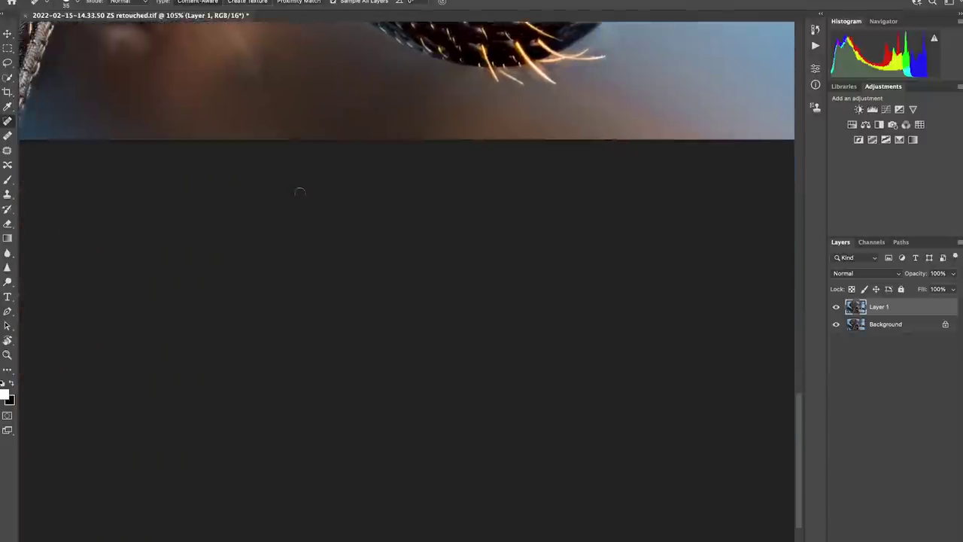
pyautogui.scroll(6, 300, 193)
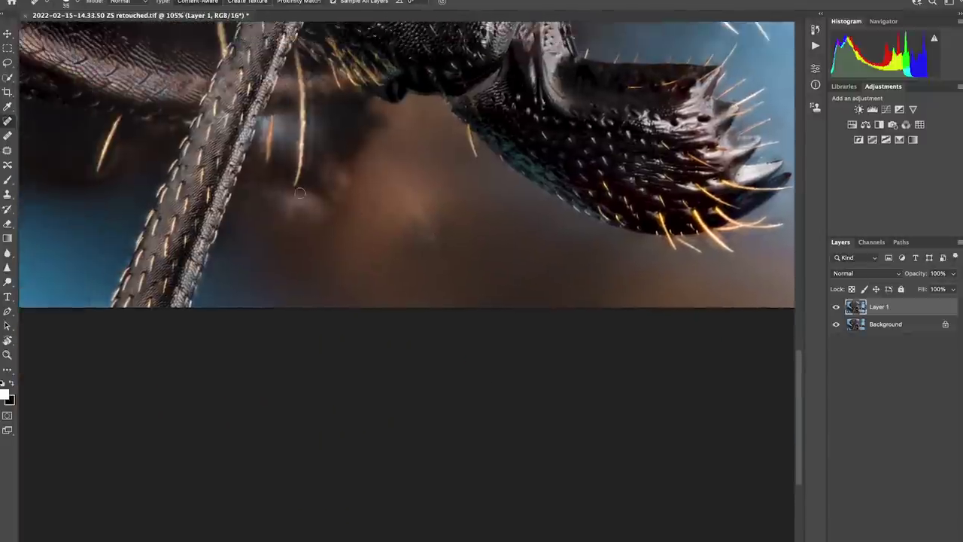
pyautogui.scroll(3, 300, 192)
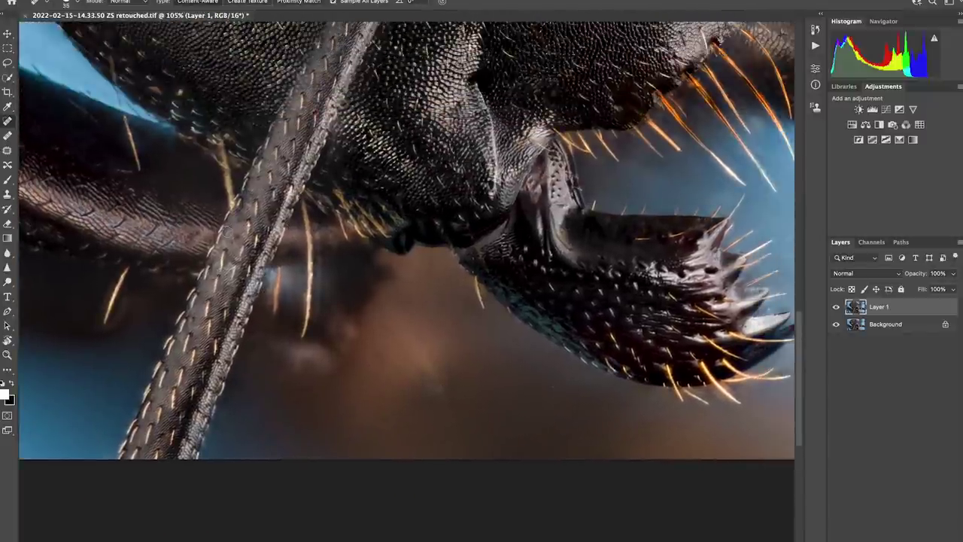
pyautogui.click(235, 241)
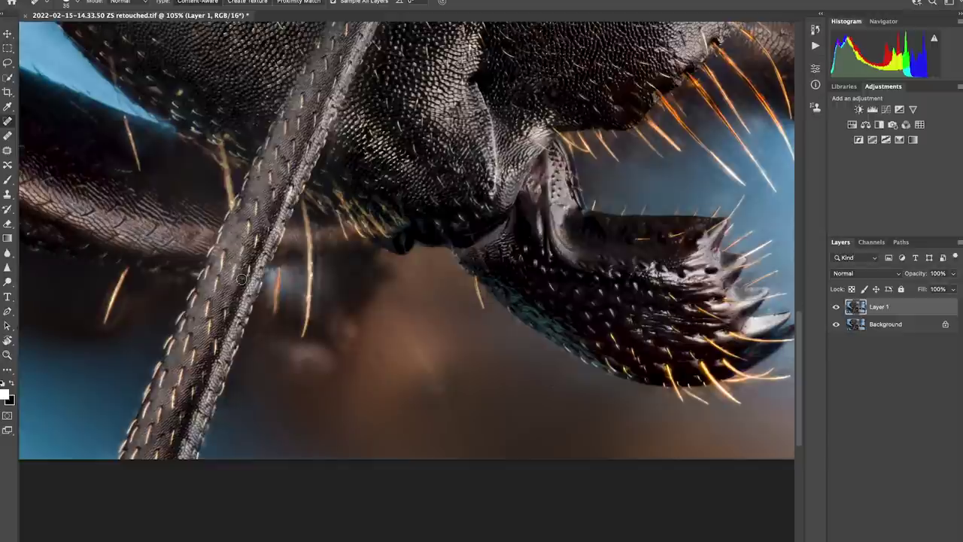
pyautogui.scroll(5, 273, 215)
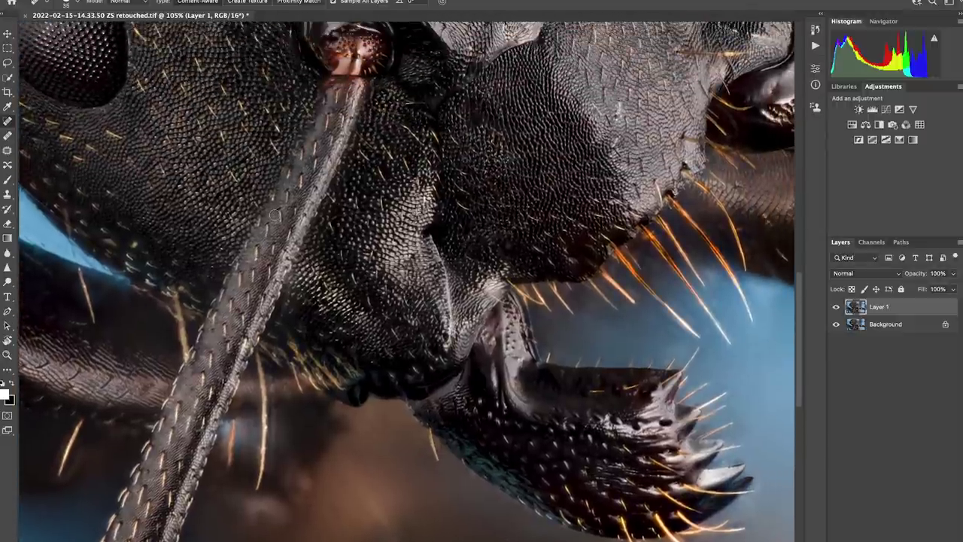
pyautogui.scroll(-1, 274, 216)
pyautogui.scroll(-5, 276, 216)
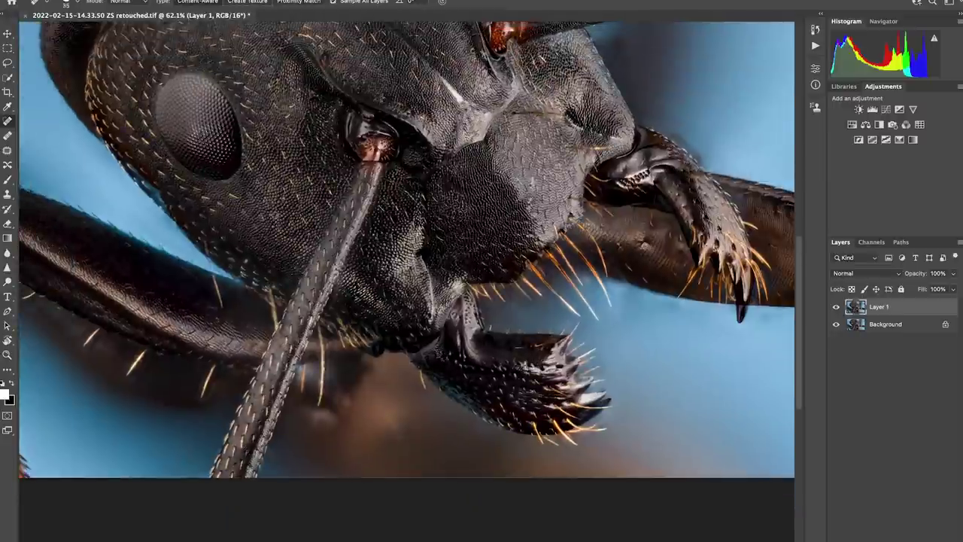
# - Review the whole ant head, both antennae, the legs and the blue background for areas needing retouching
pyautogui.scroll(3, 391, 203)
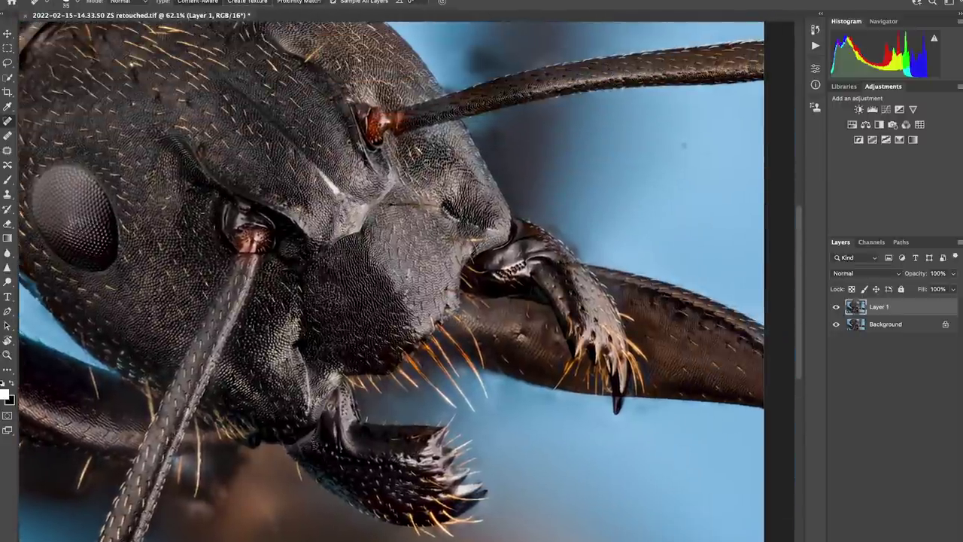
pyautogui.scroll(1, 391, 282)
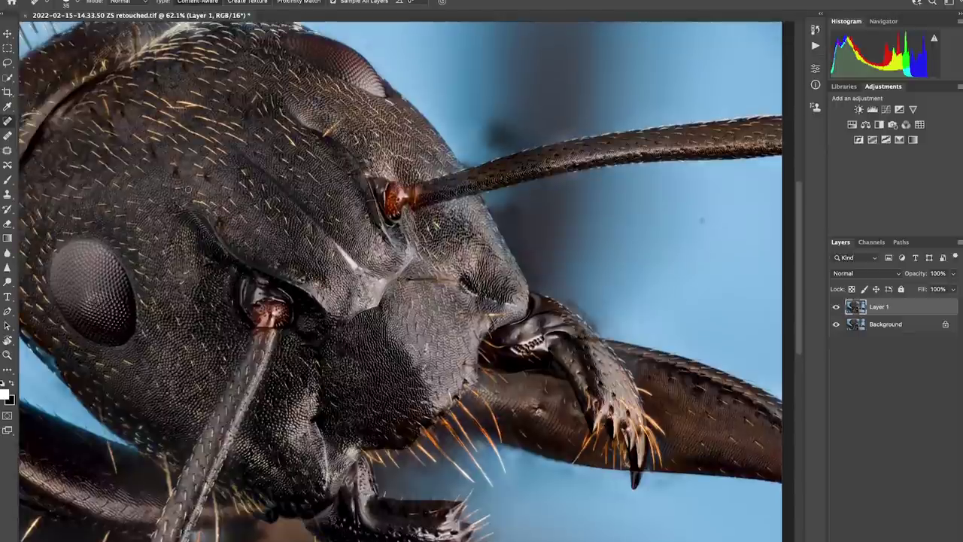
pyautogui.scroll(2, 188, 189)
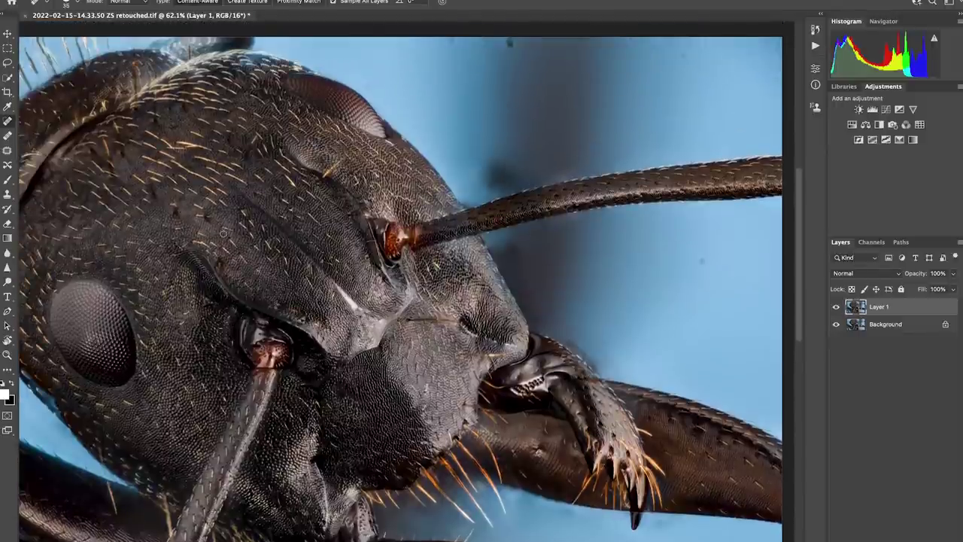
pyautogui.scroll(5, 223, 234)
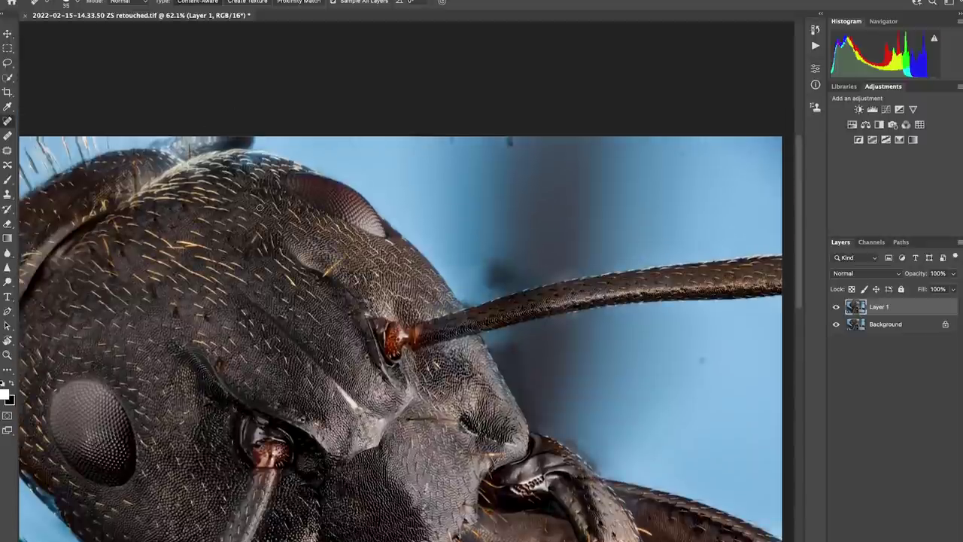
pyautogui.scroll(-2, 259, 207)
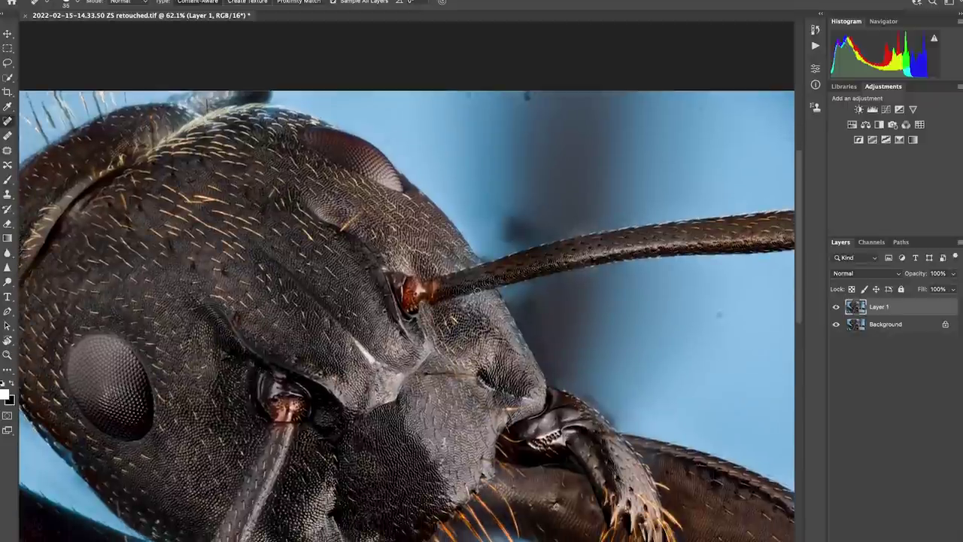
pyautogui.scroll(-3, 477, 289)
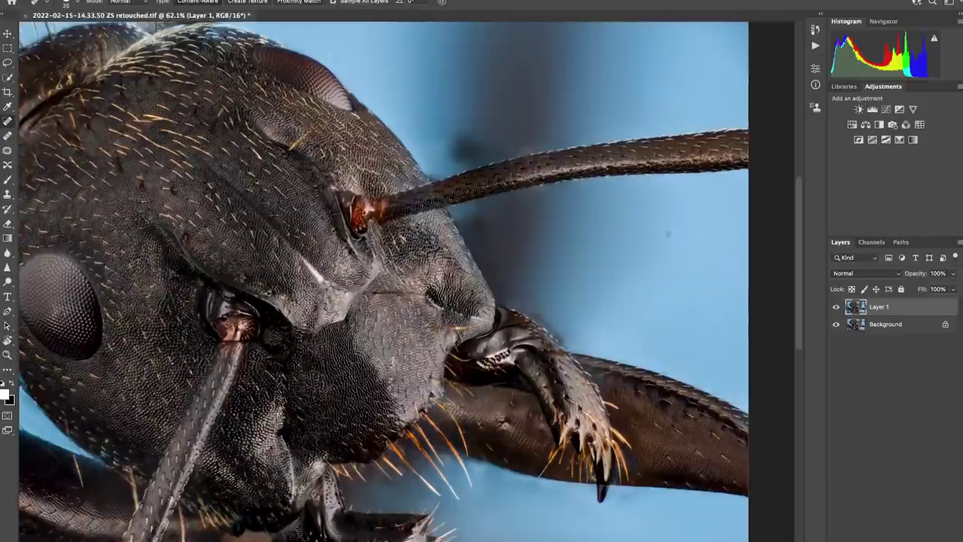
pyautogui.scroll(2, 347, 282)
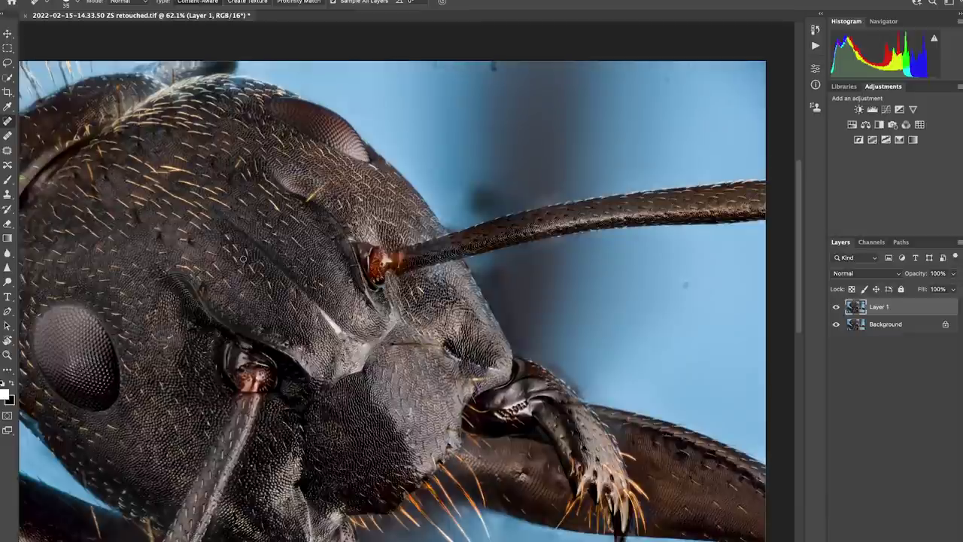
pyautogui.scroll(-5, 226, 248)
pyautogui.hscroll(-10, 243, 258)
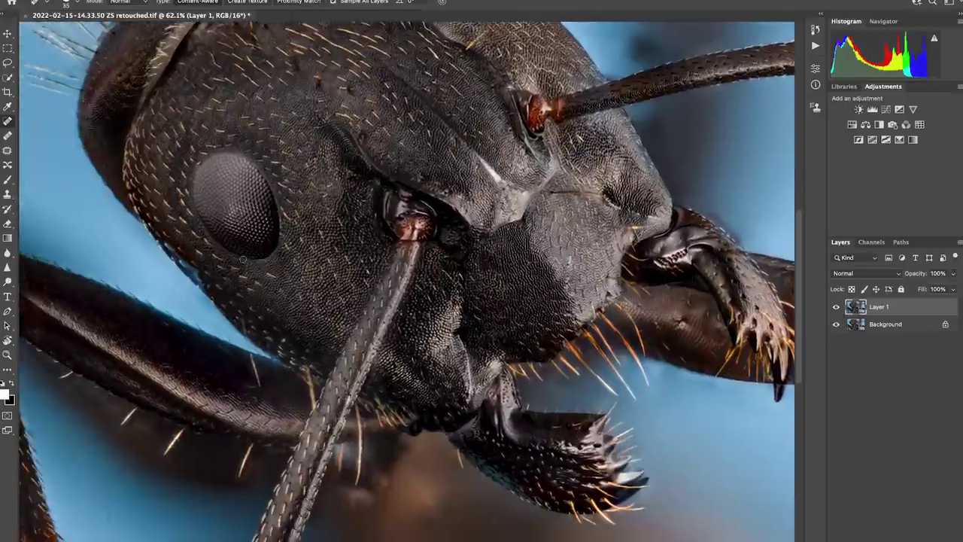
pyautogui.scroll(5, 242, 258)
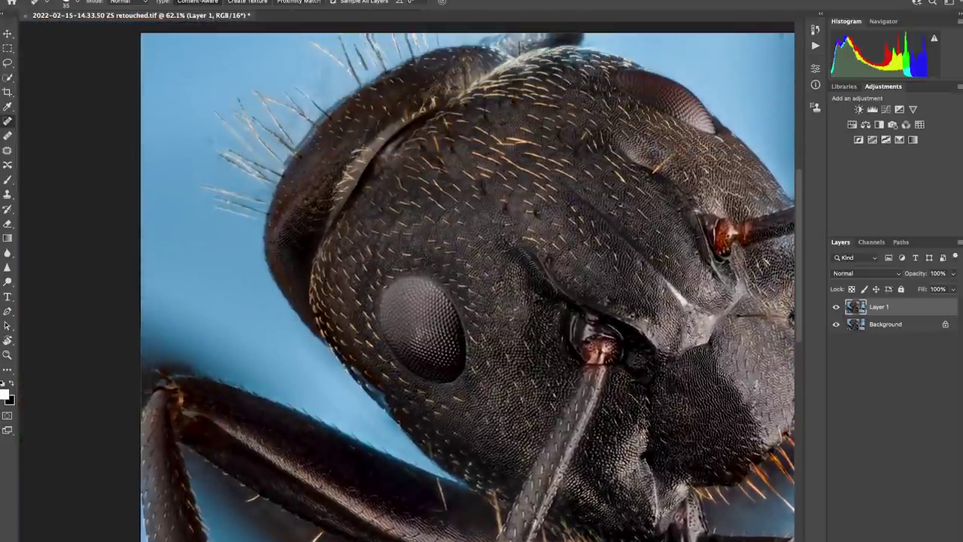
pyautogui.hscroll(3, 401, 59)
pyautogui.scroll(3, 401, 59)
pyautogui.scroll(1, 383, 70)
pyautogui.hscroll(6, 383, 71)
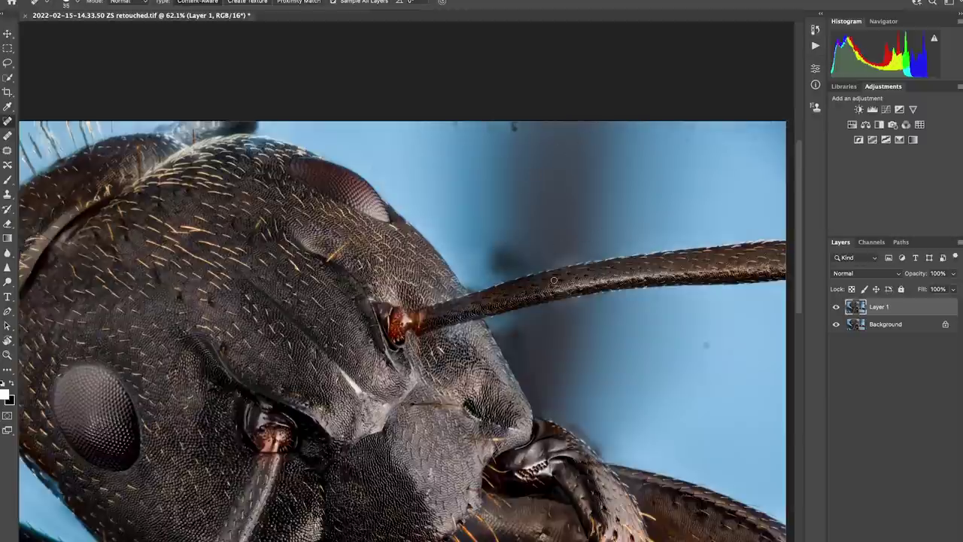
pyautogui.scroll(-2, 553, 282)
pyautogui.hscroll(2, 554, 281)
pyautogui.scroll(-2, 660, 384)
pyautogui.hscroll(1, 660, 383)
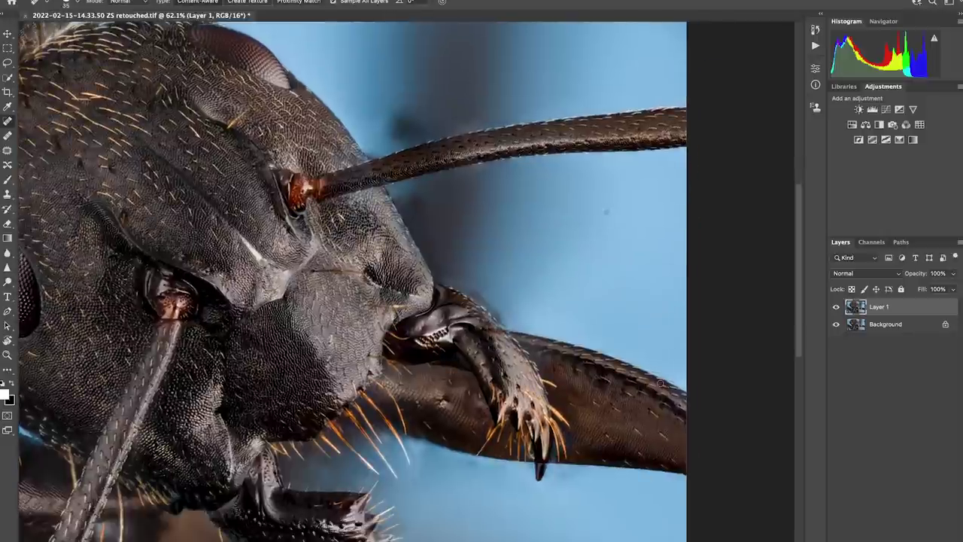
pyautogui.hscroll(-4, 661, 383)
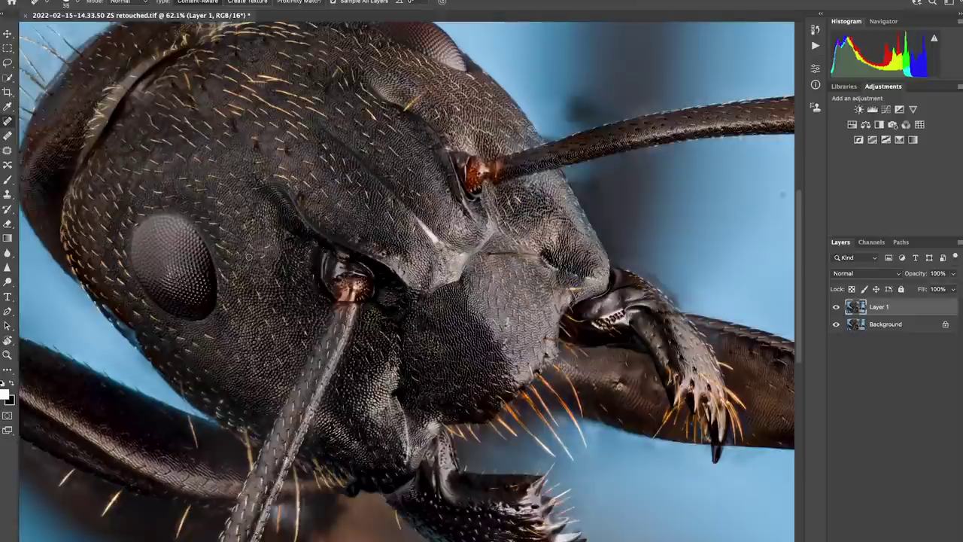
# - Add a new empty layer and set up the Clone Stamp to sample Current & Below, with the Clone Source settings docked
pyautogui.scroll(3, 153, 354)
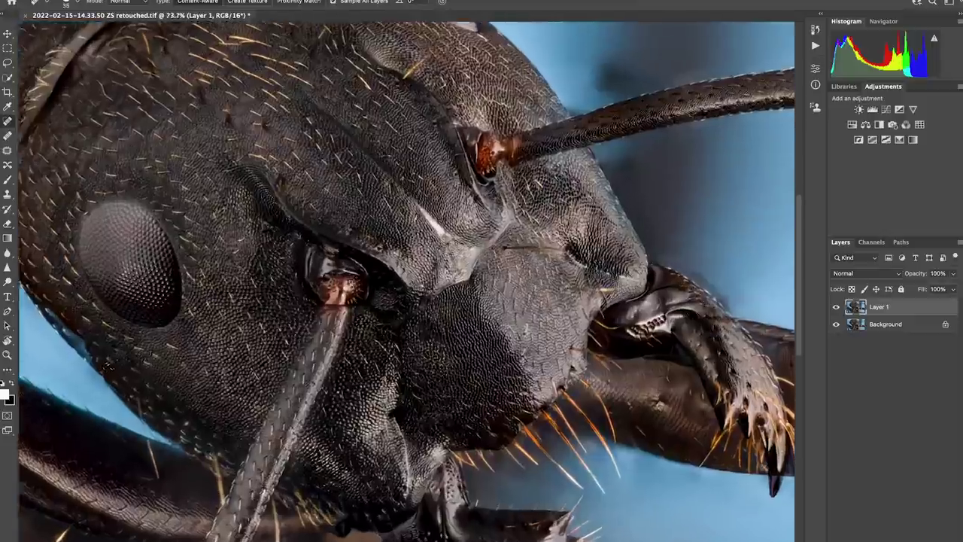
pyautogui.scroll(-4, 153, 355)
pyautogui.hscroll(-4, 153, 354)
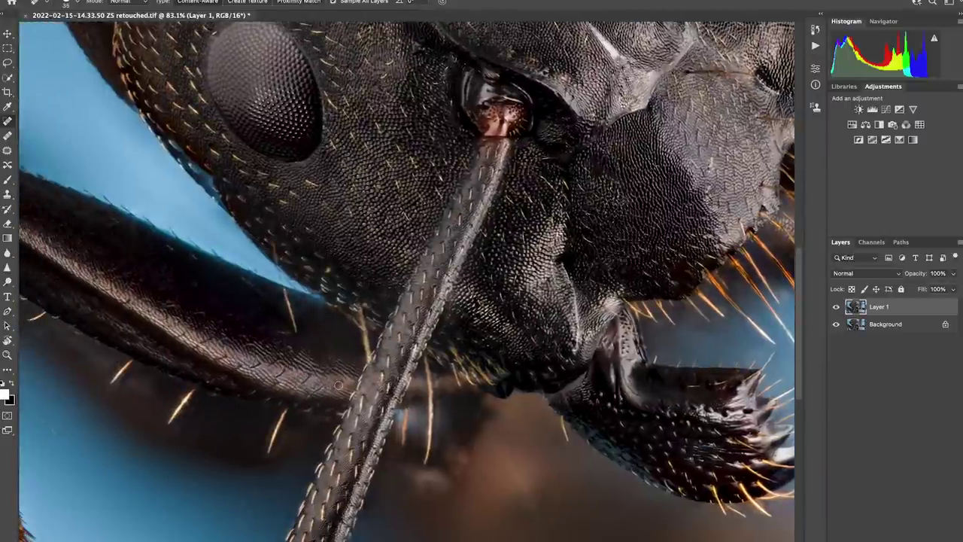
pyautogui.press('alt+shift+super+n')
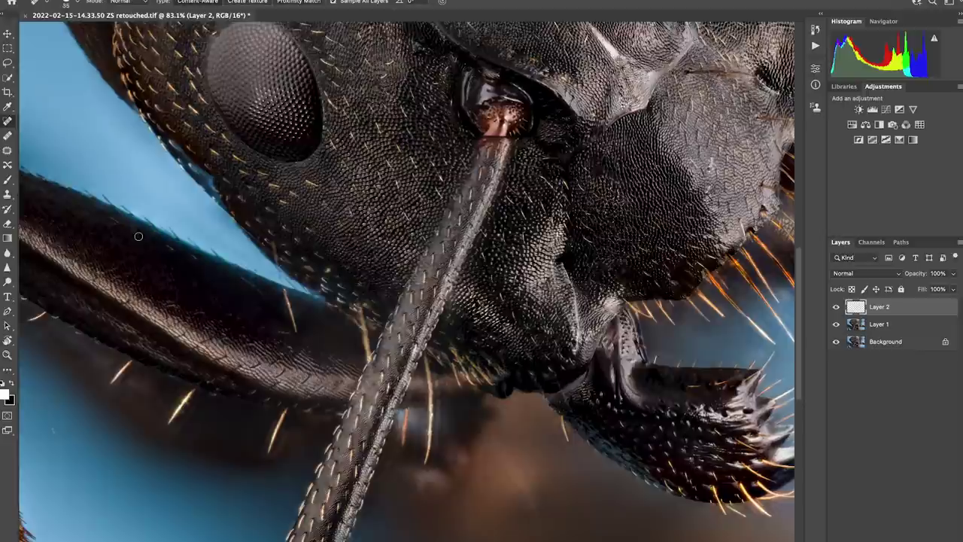
pyautogui.press('s')
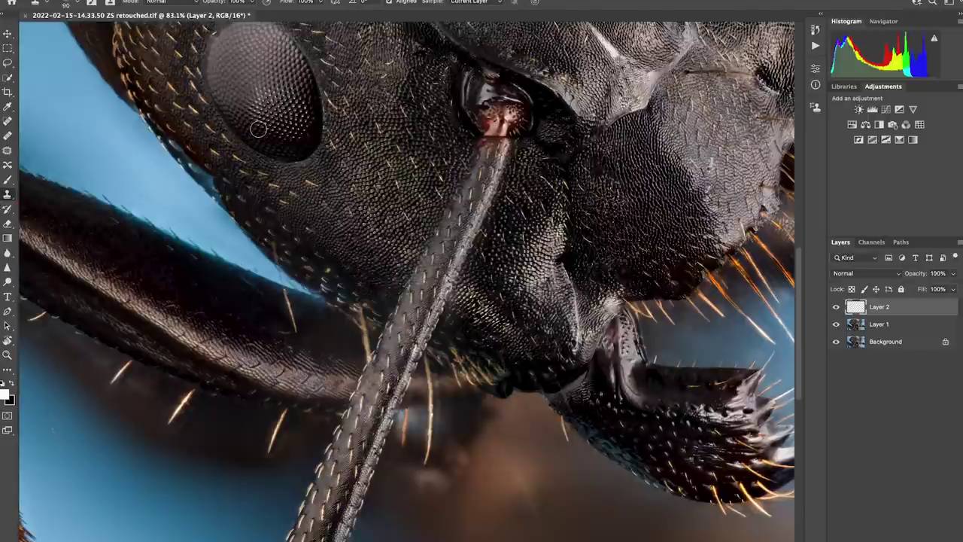
pyautogui.click(815, 109)
pyautogui.moveTo(766, 99)
pyautogui.mouseDown()
pyautogui.moveTo(884, 45)
pyautogui.moveTo(895, 86)
pyautogui.mouseUp()
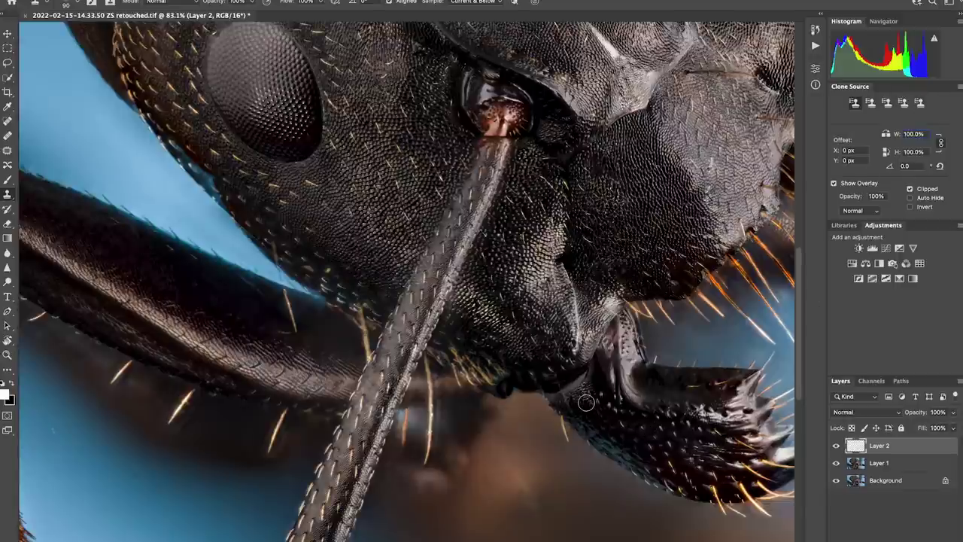
# - Clone dark leg texture over the blurred part of the leg between the head and the lower antenna, reducing the brush size to 73
pyautogui.moveTo(586, 403); pyautogui.dragTo(666, 339)
pyautogui.moveTo(221, 364); pyautogui.dragTo(332, 341)
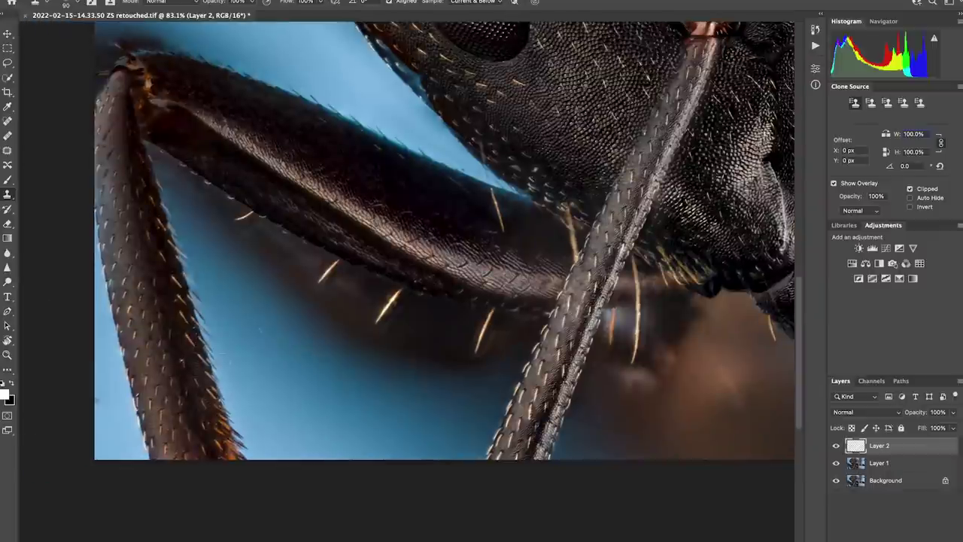
pyautogui.scroll(3, 223, 275)
pyautogui.hscroll(2, 223, 275)
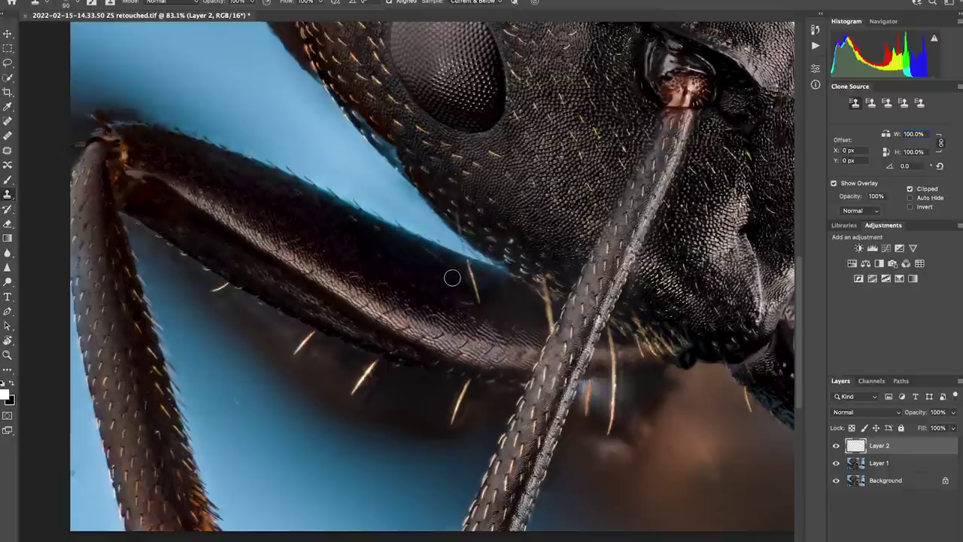
pyautogui.keyDown('alt'); pyautogui.click(377, 292); pyautogui.keyUp('alt')
pyautogui.keyDown('alt'); pyautogui.click(413, 267); pyautogui.keyUp('alt')
pyautogui.moveTo(494, 280)
pyautogui.mouseDown()
pyautogui.moveTo(479, 269)
pyautogui.moveTo(489, 286)
pyautogui.moveTo(503, 284)
pyautogui.moveTo(489, 301)
pyautogui.mouseUp()
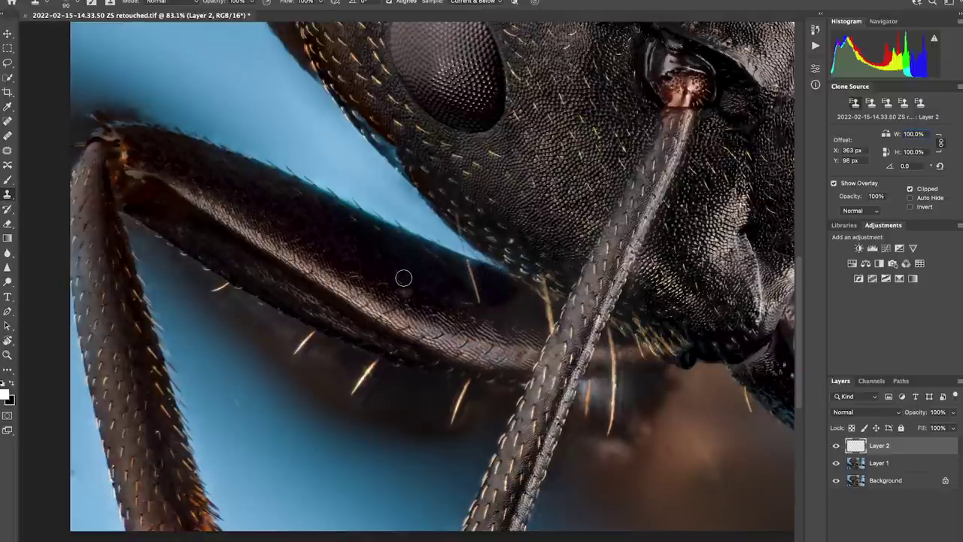
pyautogui.click(76, 4)
pyautogui.moveTo(501, 289)
pyautogui.mouseDown()
pyautogui.moveTo(490, 287)
pyautogui.moveTo(504, 317)
pyautogui.moveTo(515, 302)
pyautogui.mouseUp()
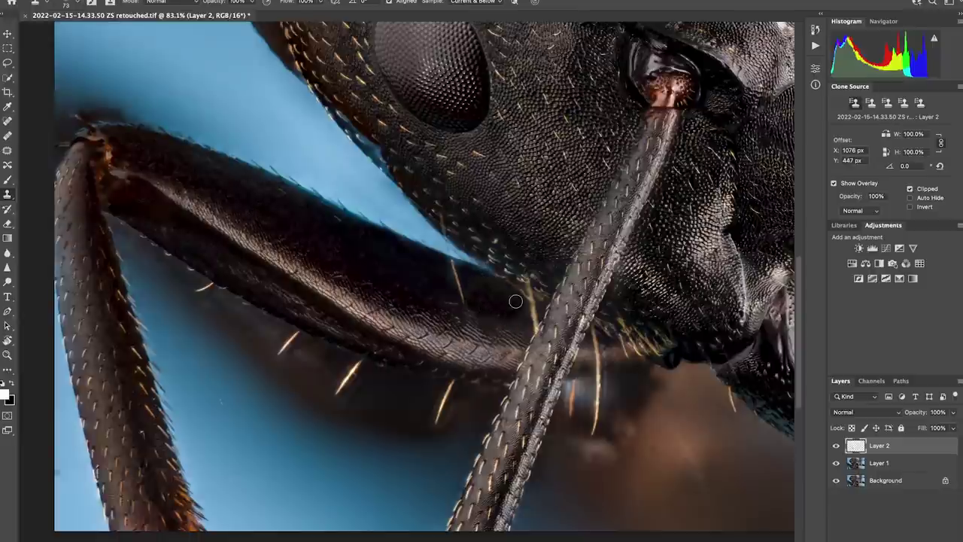
pyautogui.hscroll(5, 515, 301)
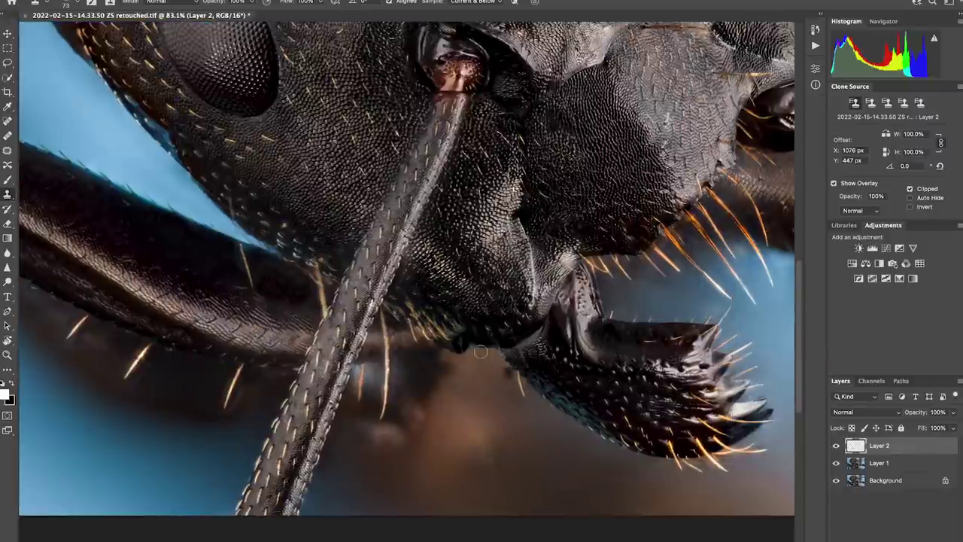
# - Clone clean face texture from beside the lower antenna over the soft area along its eye-facing edge
pyautogui.scroll(2, 442, 274)
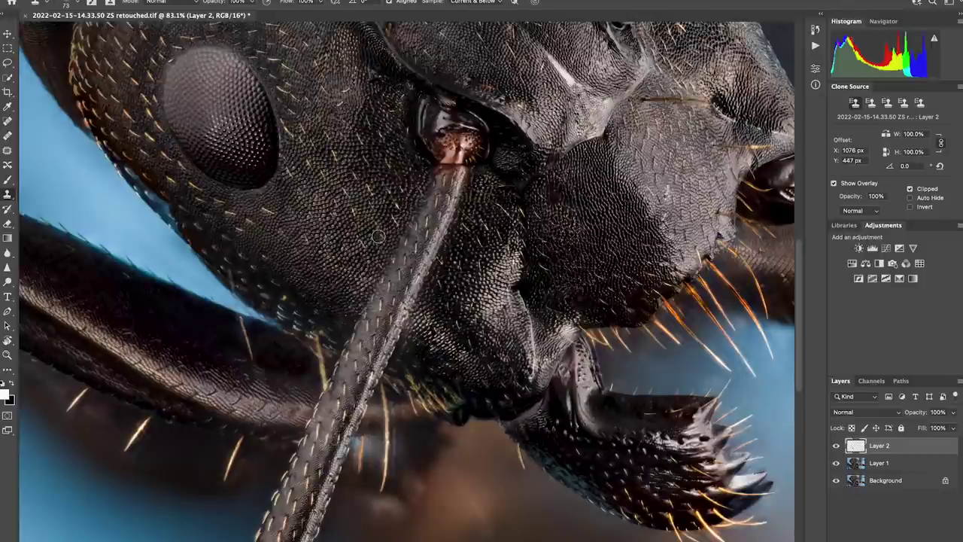
pyautogui.keyDown('alt'); pyautogui.click(371, 239); pyautogui.keyUp('alt')
pyautogui.keyDown('alt'); pyautogui.click(353, 264); pyautogui.keyUp('alt')
pyautogui.click(347, 320)
# - Clone sharp face texture along the lower antenna's mandible-facing edge, resampling nearby skin while working down the antenna
pyautogui.keyDown('alt'); pyautogui.click(471, 192); pyautogui.keyUp('alt')
pyautogui.moveTo(448, 252); pyautogui.dragTo(412, 330)
pyautogui.keyDown('alt'); pyautogui.click(444, 293); pyautogui.keyUp('alt')
pyautogui.click(423, 305)
pyautogui.keyDown('alt'); pyautogui.click(436, 295); pyautogui.keyUp('alt')
pyautogui.keyDown('alt'); pyautogui.click(435, 318); pyautogui.keyUp('alt')
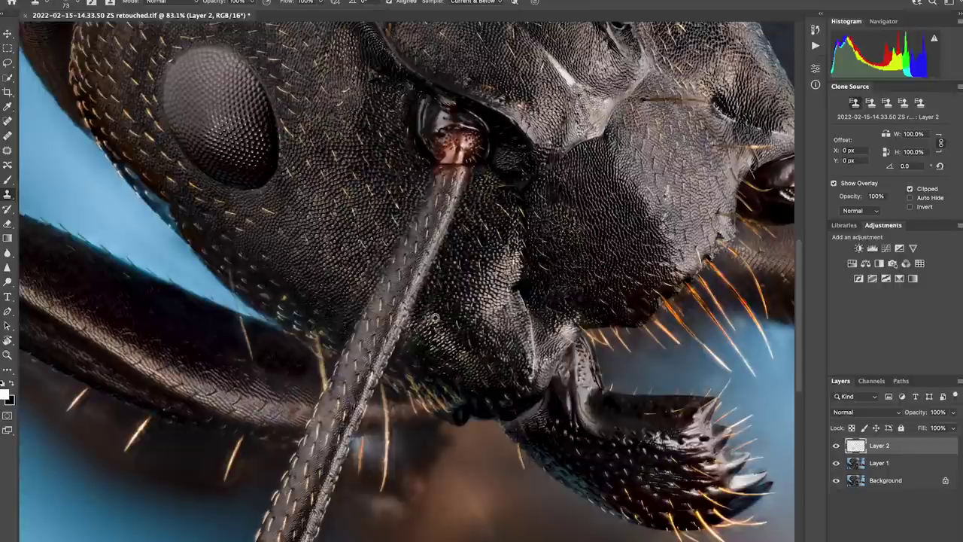
pyautogui.keyDown('alt'); pyautogui.click(434, 339); pyautogui.keyUp('alt')
pyautogui.moveTo(412, 332); pyautogui.dragTo(393, 370)
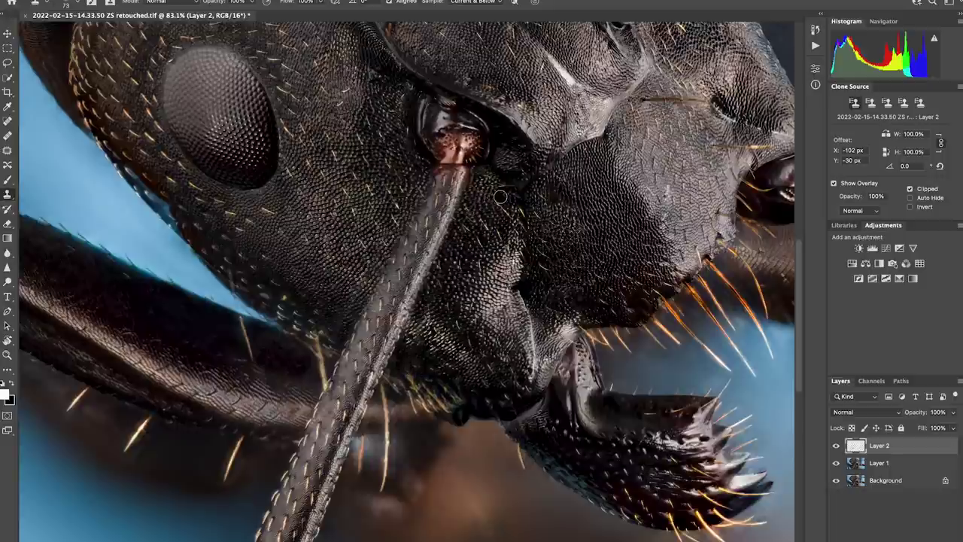
# - Clone dark, hairy head texture over the blurred bluish patches along the head's outline below the eye
pyautogui.scroll(1, 500, 197)
pyautogui.hscroll(-3, 301, 243)
pyautogui.scroll(1, 301, 242)
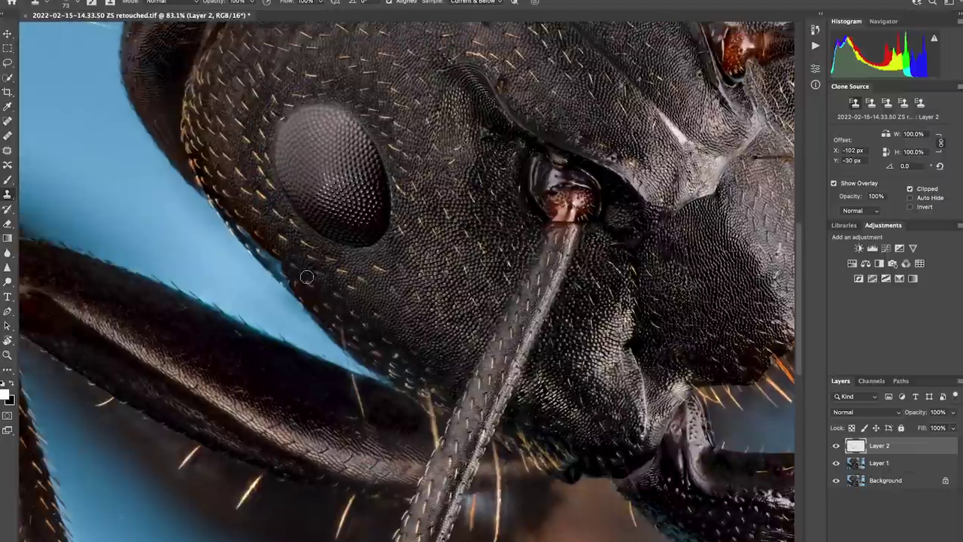
pyautogui.keyDown('alt'); pyautogui.click(281, 245); pyautogui.keyUp('alt')
pyautogui.moveTo(268, 260); pyautogui.dragTo(238, 209)
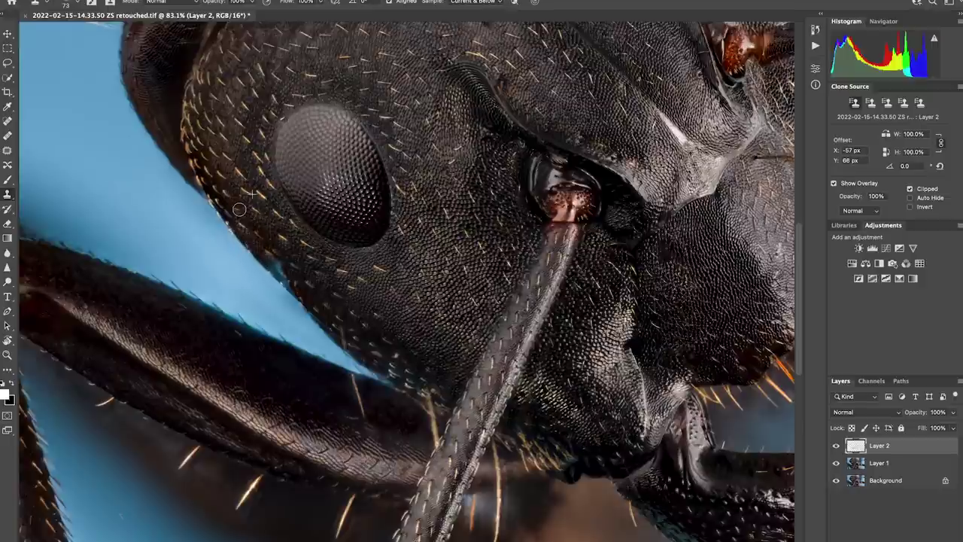
pyautogui.keyDown('alt'); pyautogui.click(282, 246); pyautogui.keyUp('alt')
pyautogui.moveTo(272, 265); pyautogui.dragTo(311, 290)
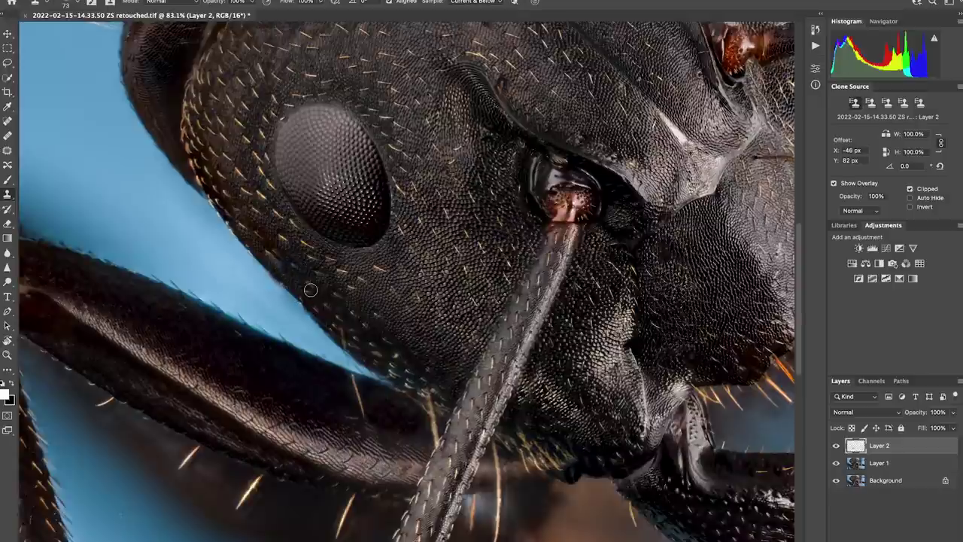
pyautogui.keyDown('alt'); pyautogui.click(291, 246); pyautogui.keyUp('alt')
pyautogui.moveTo(289, 245)
pyautogui.mouseDown()
pyautogui.moveTo(275, 258)
pyautogui.moveTo(303, 293)
pyautogui.mouseUp()
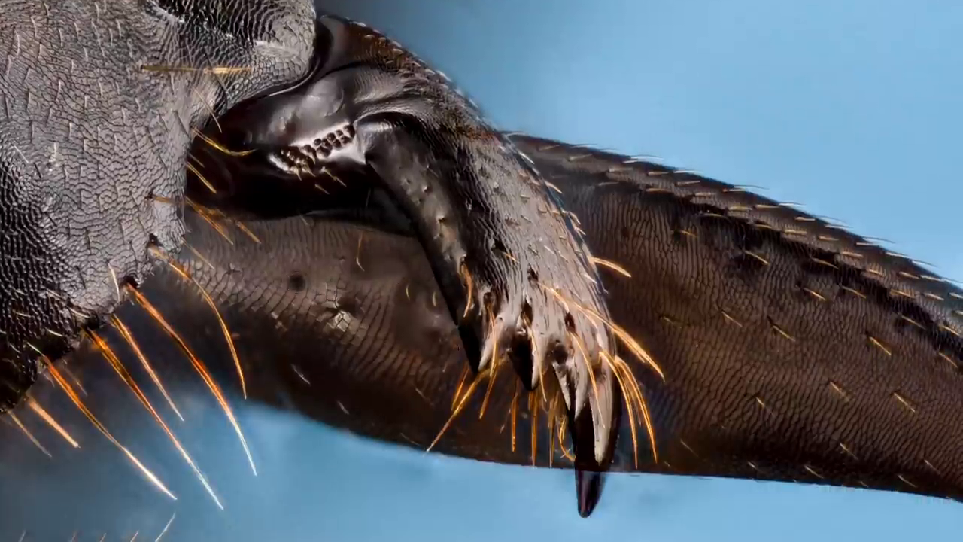
# - Clone out the small dark spot on the brown leg behind the mandible
pyautogui.click(291, 288)
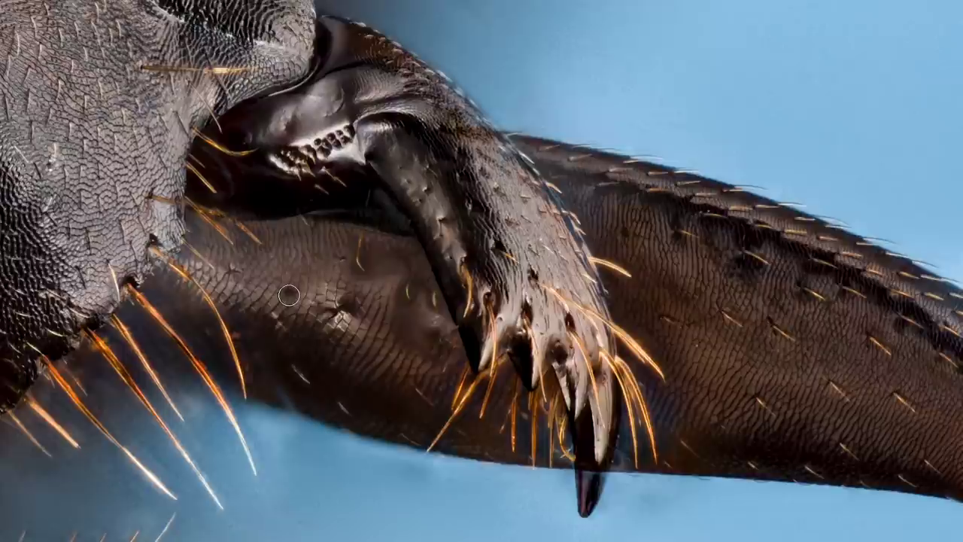
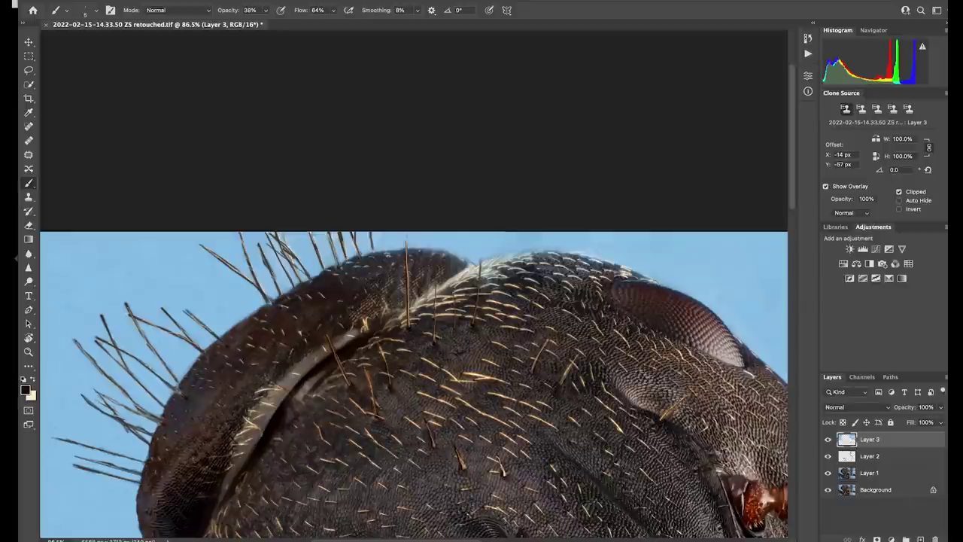
# - Sample the light blue background beside the head's hairs as the foreground colour
pyautogui.click(26, 390)
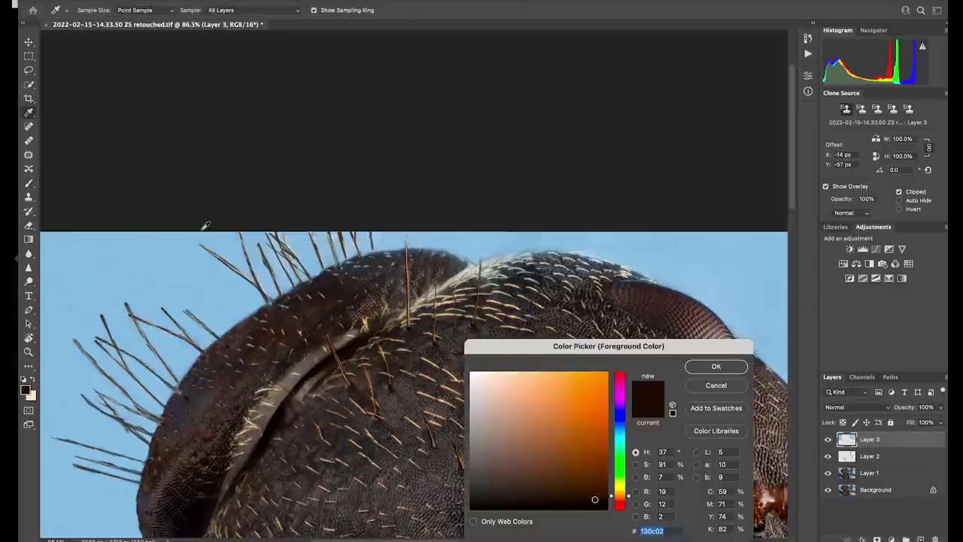
pyautogui.click(190, 272)
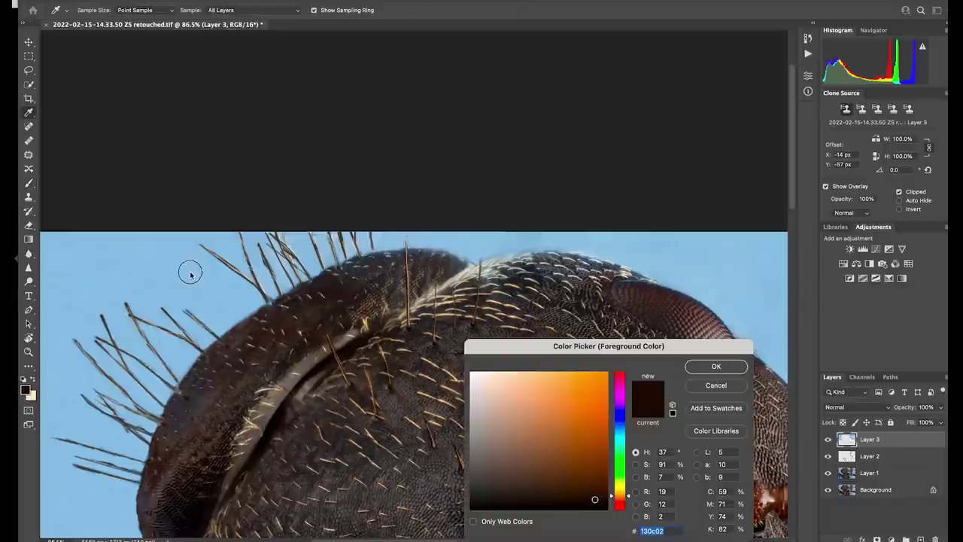
pyautogui.click(719, 368)
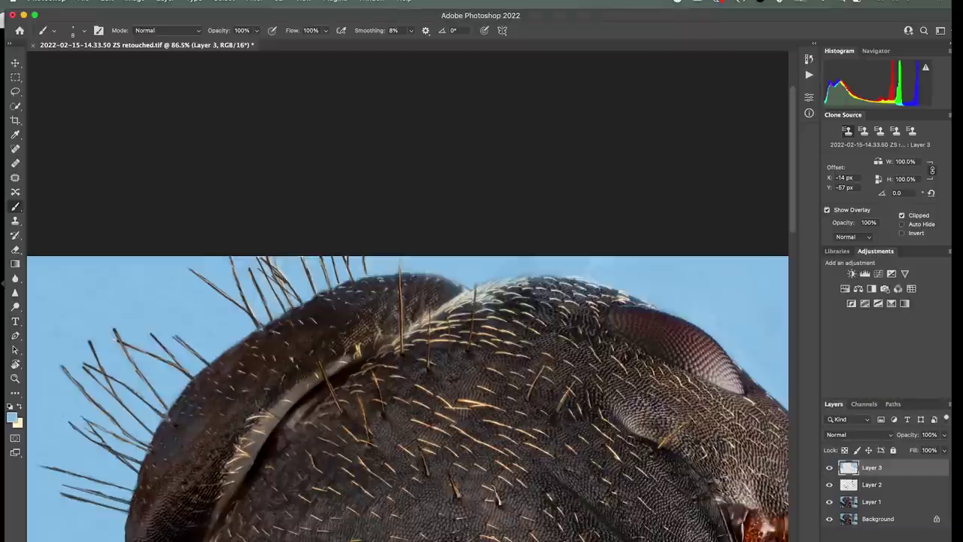
# - Activate the Blur tool in Darken mode with 82% strength
pyautogui.click(13, 279)
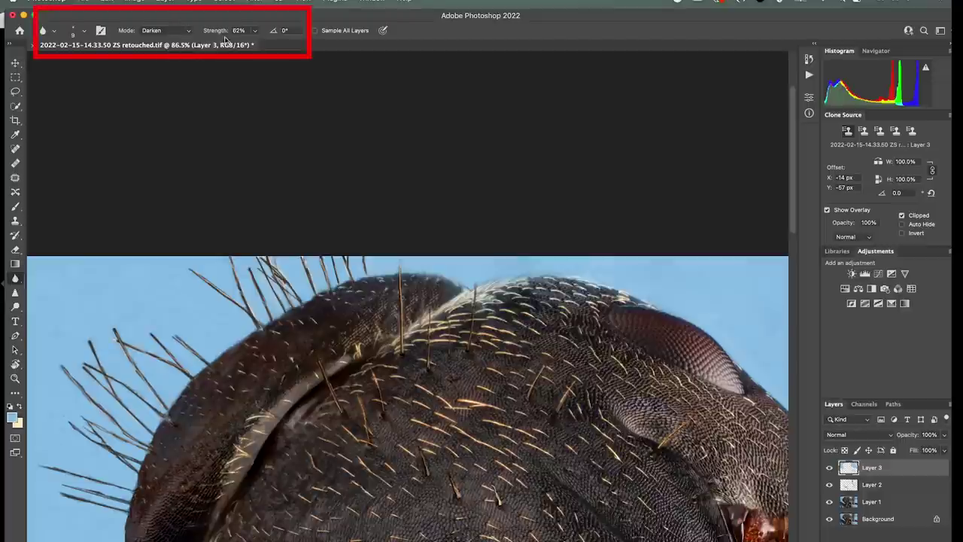
pyautogui.moveTo(215, 32); pyautogui.dragTo(224, 32)
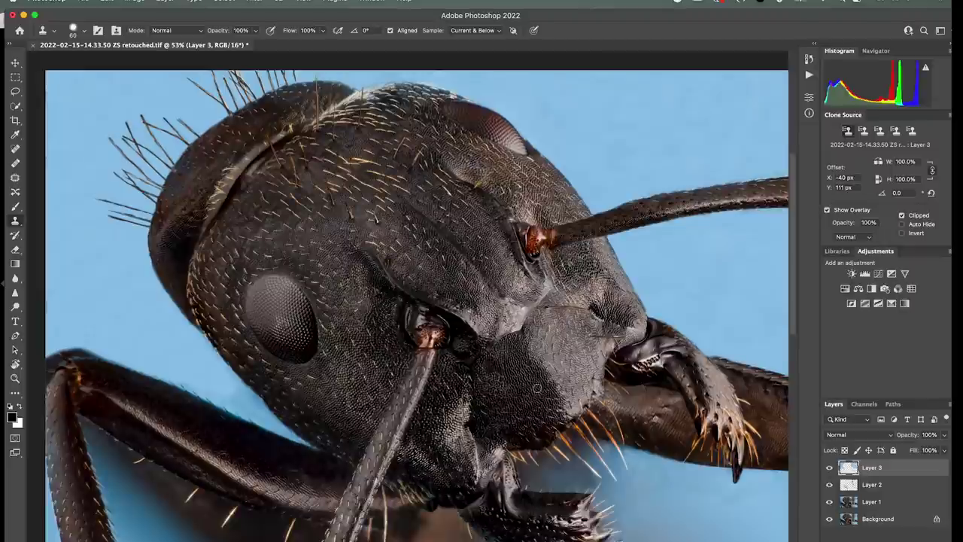
# - Flatten all retouching layers into the background and save the image
pyautogui.rightClick(905, 521)
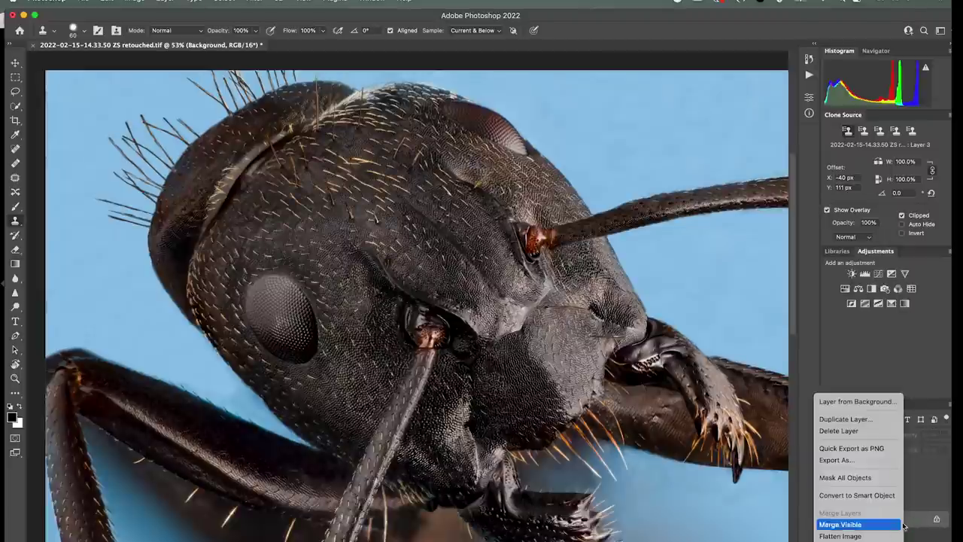
pyautogui.click(864, 536)
pyautogui.click(81, 3)
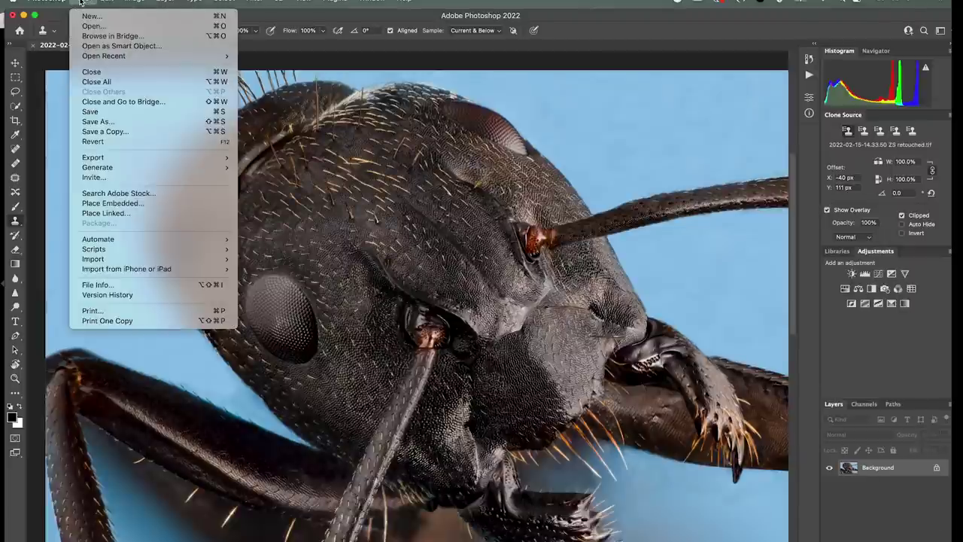
pyautogui.click(91, 112)
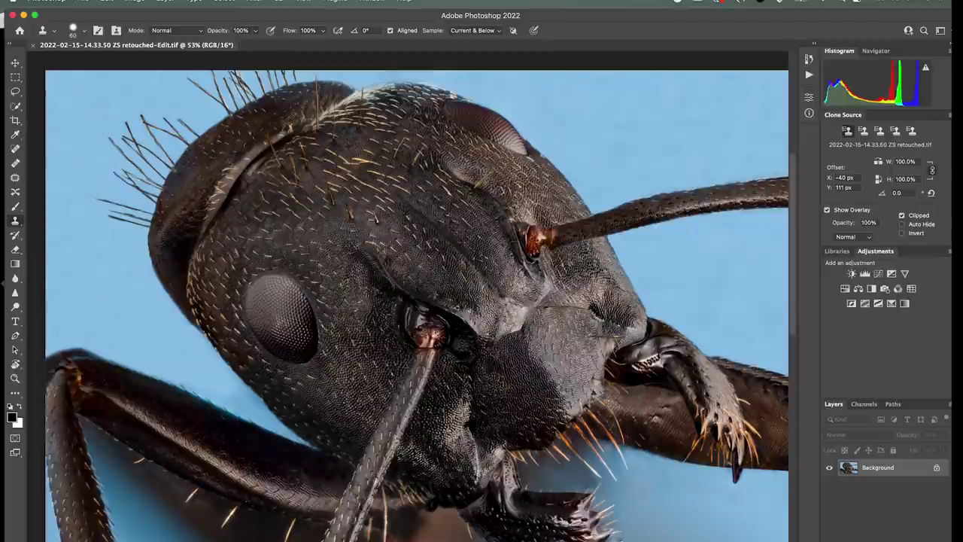
# - Switch to Lightroom Classic and compare the retouched-Edit.tif photo with the unretouched version, side by side and in single view
pyautogui.press('super+Tab')
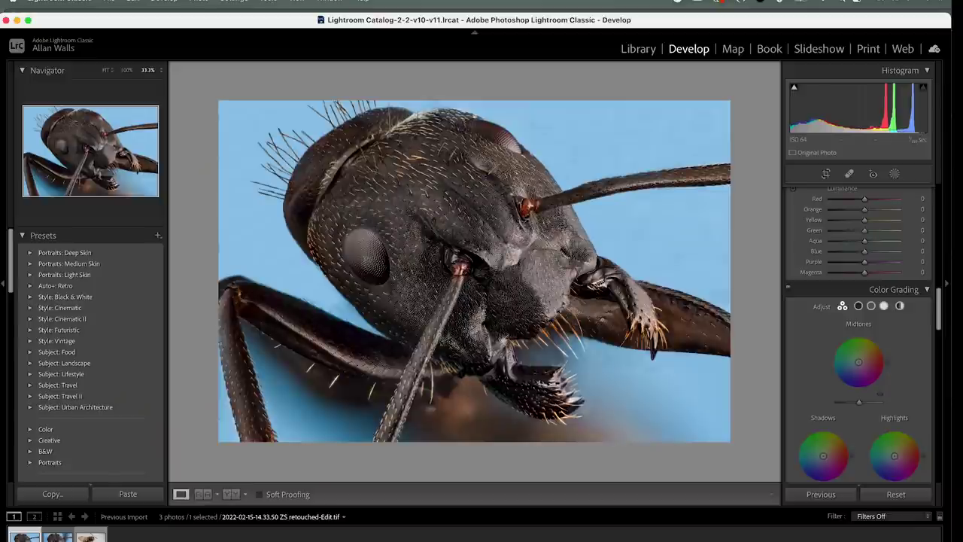
pyautogui.hotkey('shift', 'r')
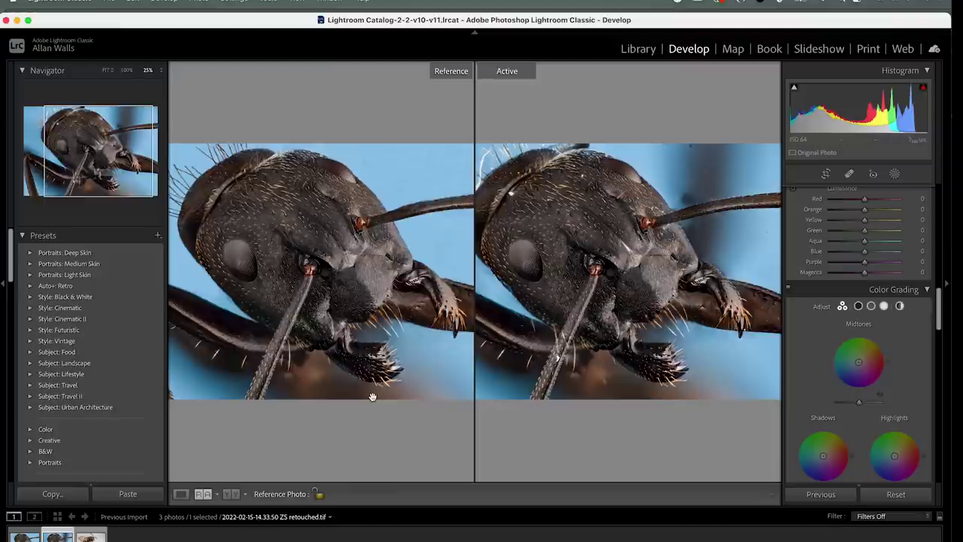
pyautogui.click(180, 494)
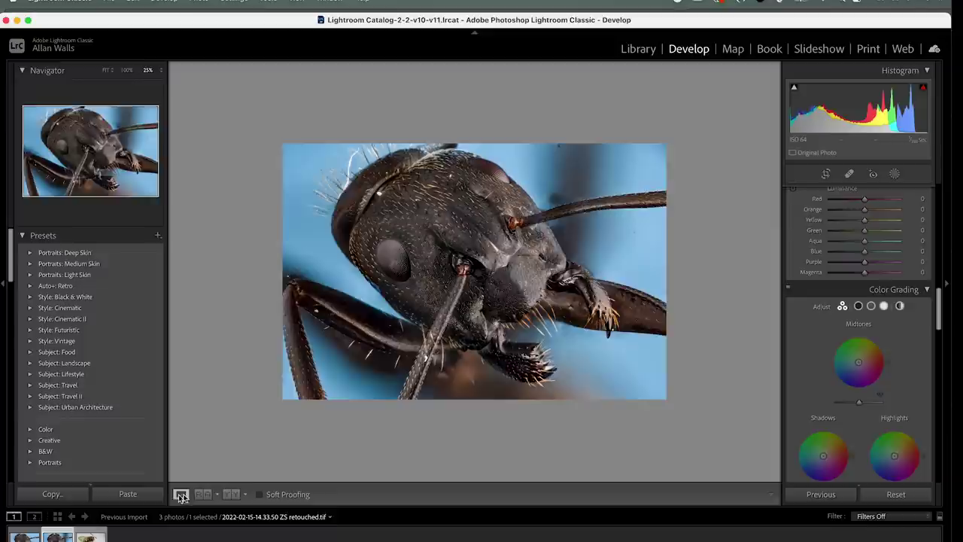
pyautogui.press('Right')
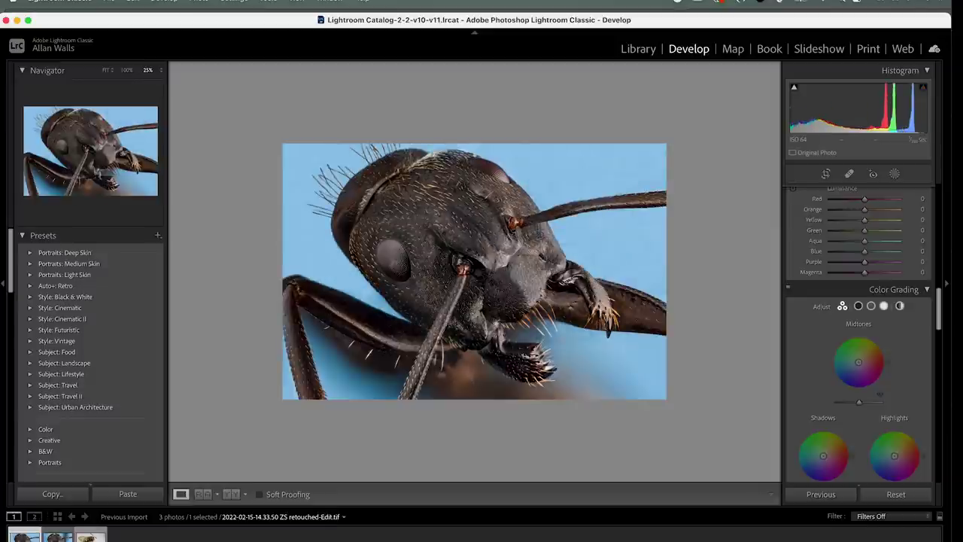
# - Send the retouched-Edit.tif photo to Topaz Sharpen AI as a copy with Lightroom adjustments
pyautogui.rightClick(21, 538)
pyautogui.moveTo(43, 511)
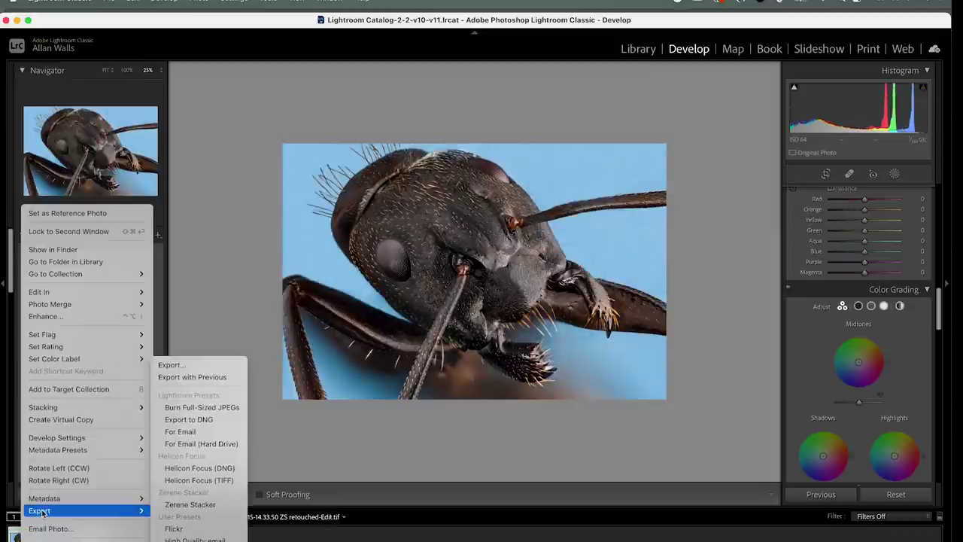
pyautogui.moveTo(51, 294)
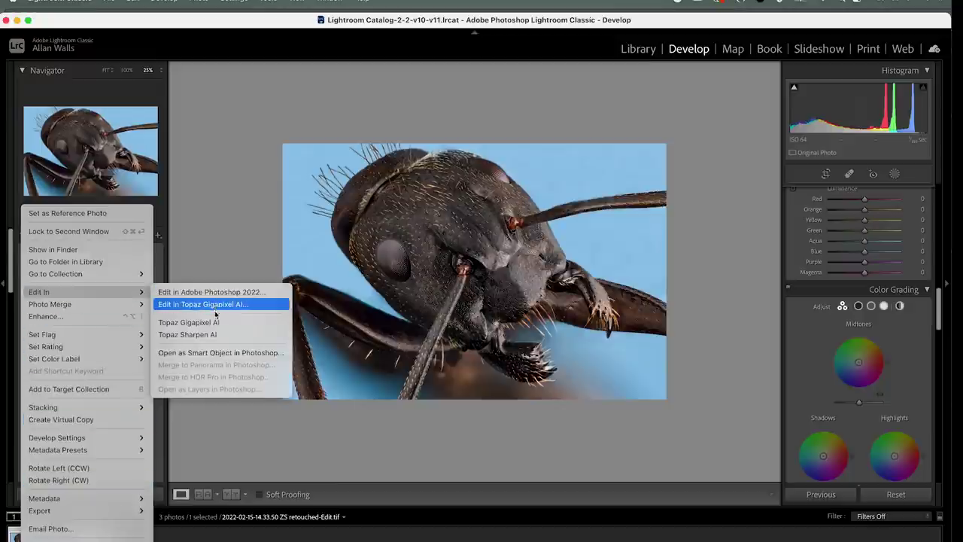
pyautogui.click(207, 334)
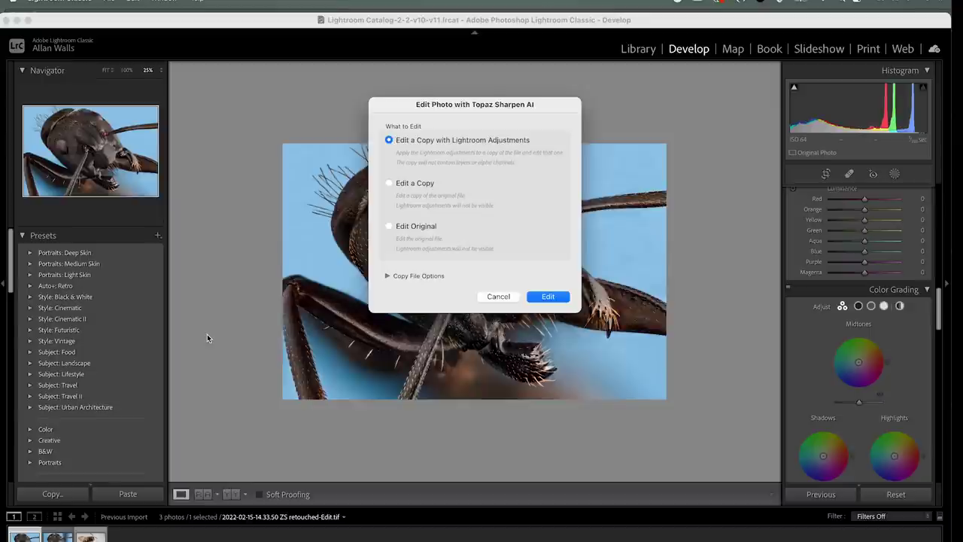
pyautogui.click(548, 297)
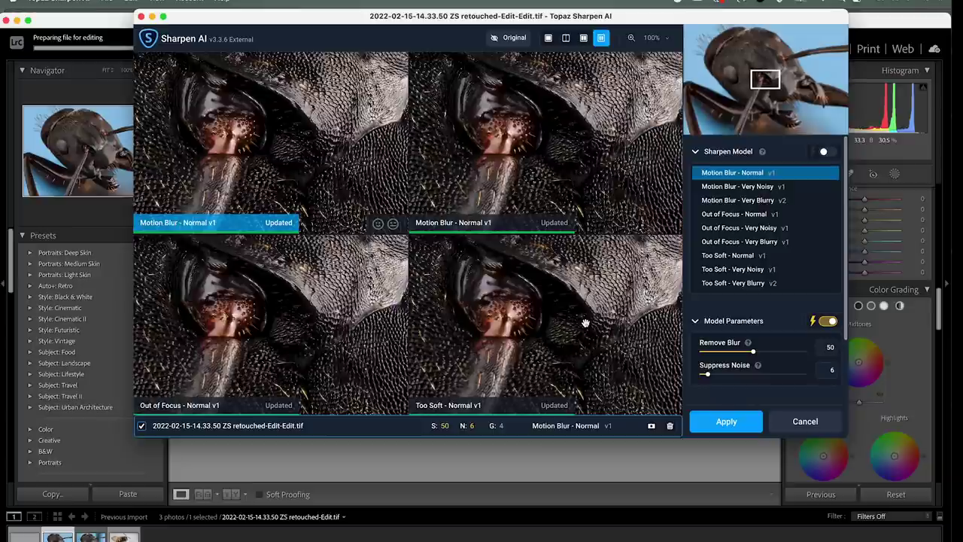
# - Compare the sharpening models at the upper antenna's base and apply Motion Blur - Normal with Remove Blur 50 and Suppress Noise 6
pyautogui.moveTo(763, 76); pyautogui.dragTo(781, 61)
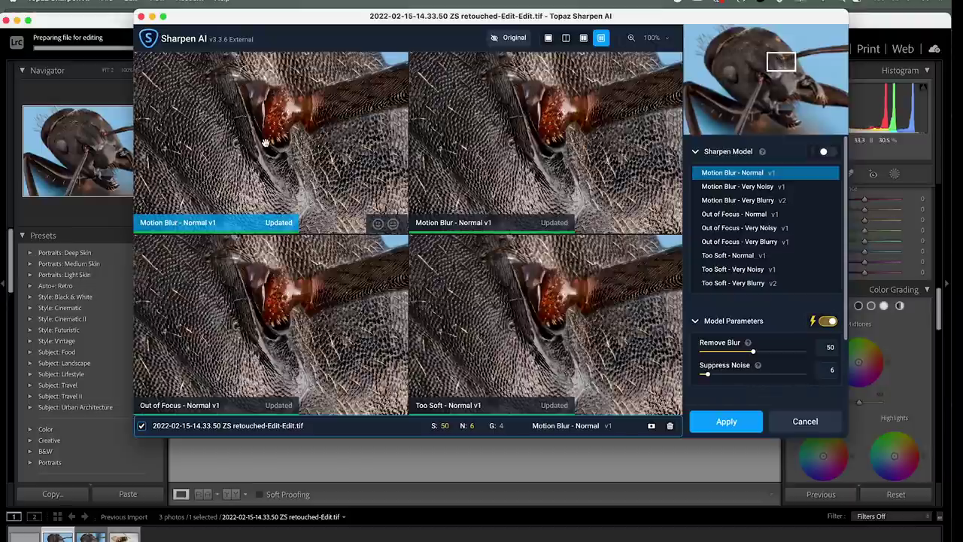
pyautogui.click(727, 423)
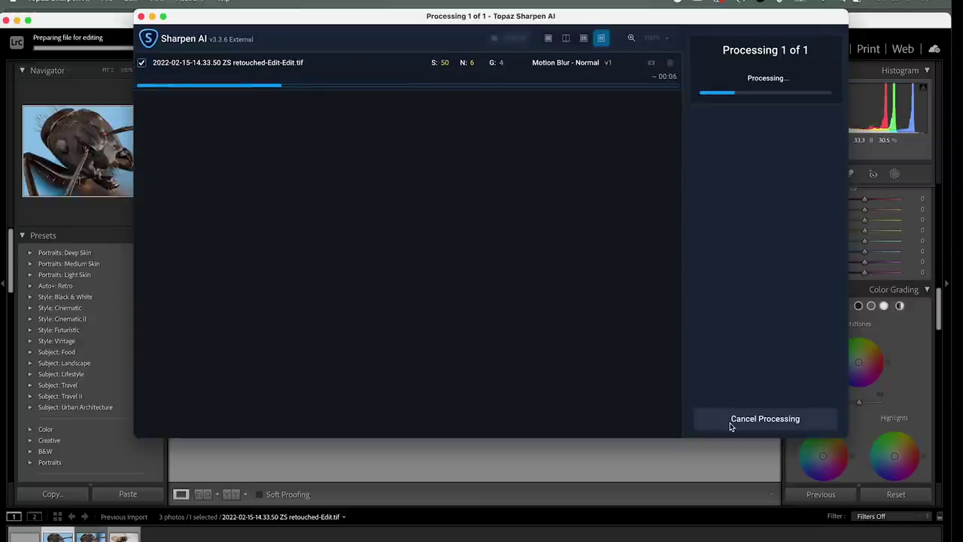